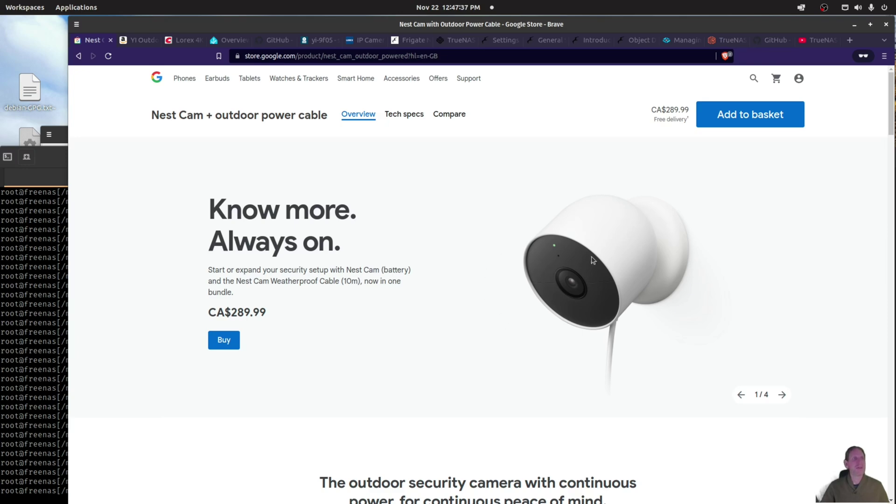
- Show the Amazon.ca YI Outdoor Security Camera listing, currently unavailable, rated 3.9
click(141, 41)
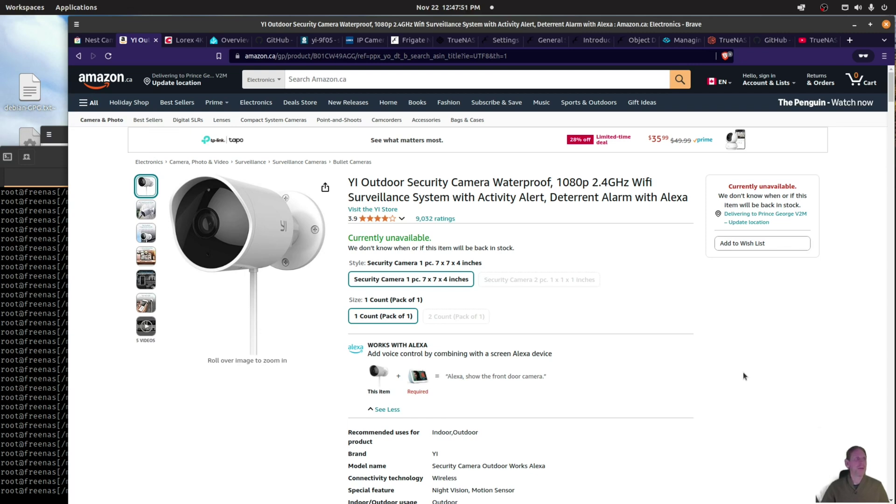
- Show Costco's Lorex 4K Dual Lens Wi-Fi Camera 2-Pack page at $199.97, out of stock
click(186, 39)
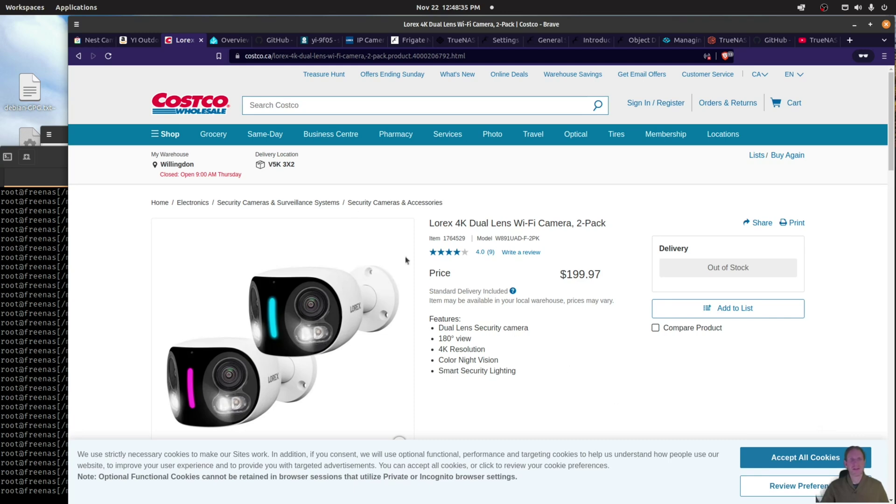
- Bring up the Home Assistant Overview dashboard and look over its camera feeds, thermostat and weather
click(229, 43)
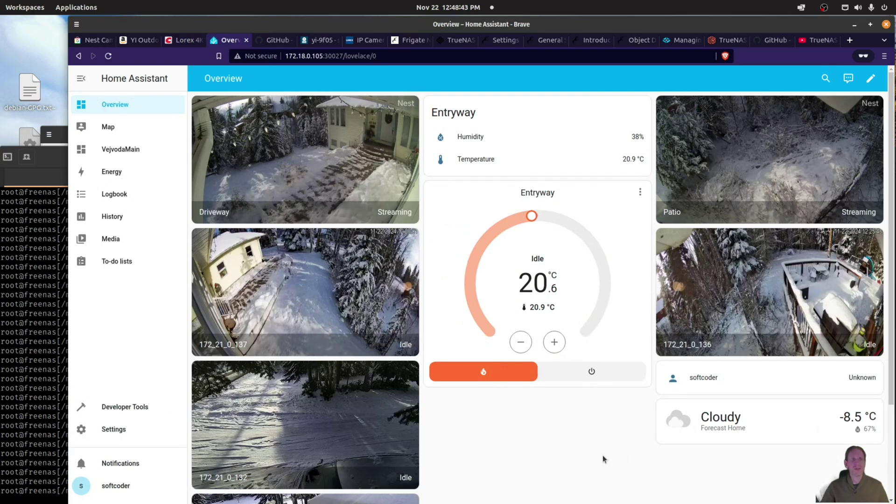
scroll(523, 435, down, 3)
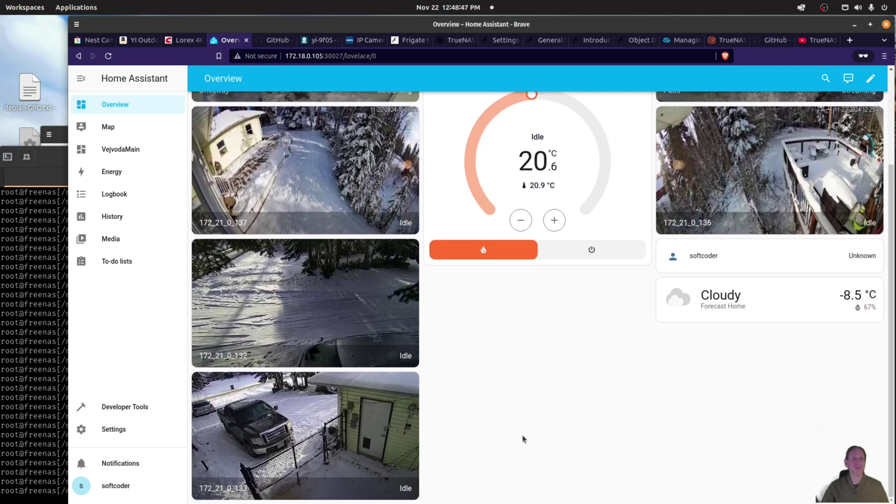
scroll(522, 435, up, 3)
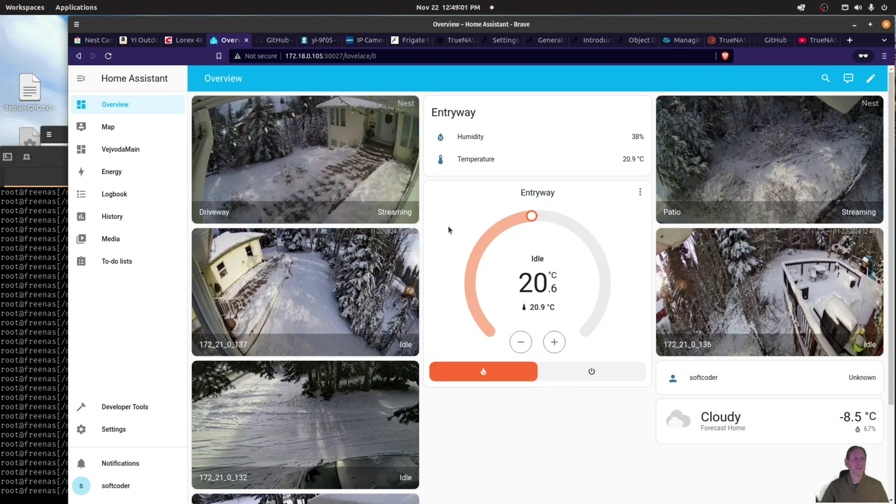
scroll(448, 226, down, 2)
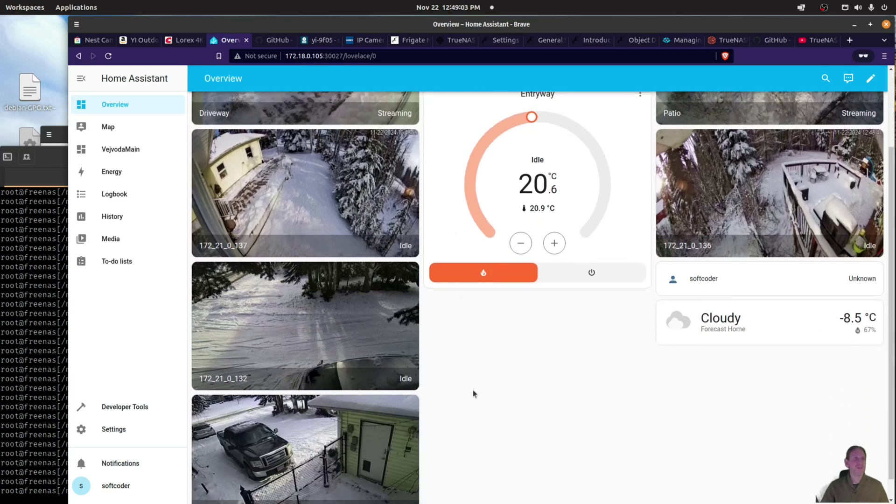
scroll(472, 391, up, 2)
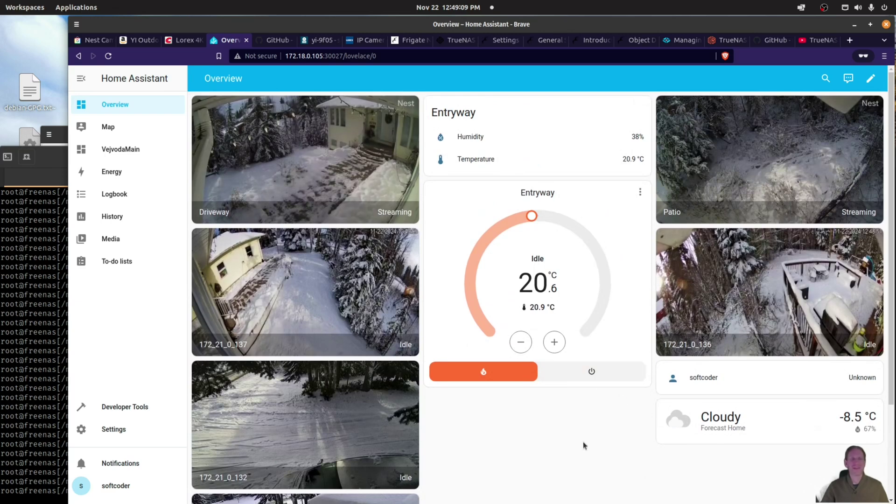
scroll(520, 421, down, 3)
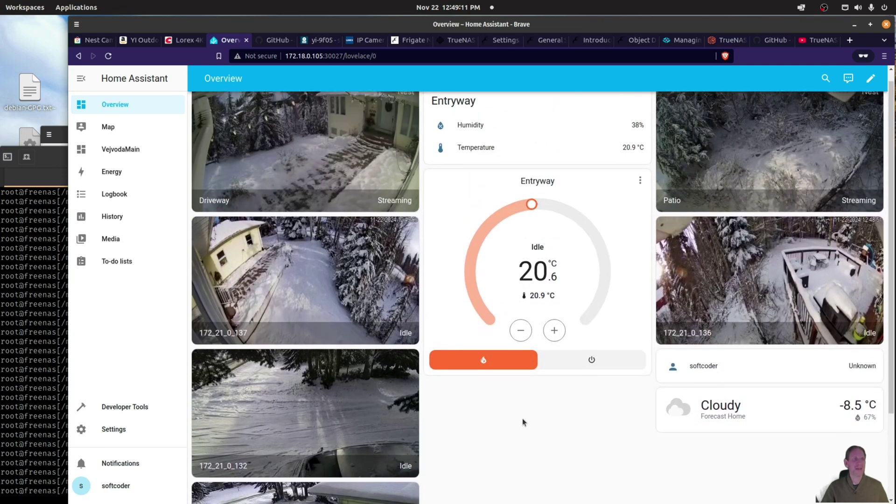
scroll(521, 423, up, 3)
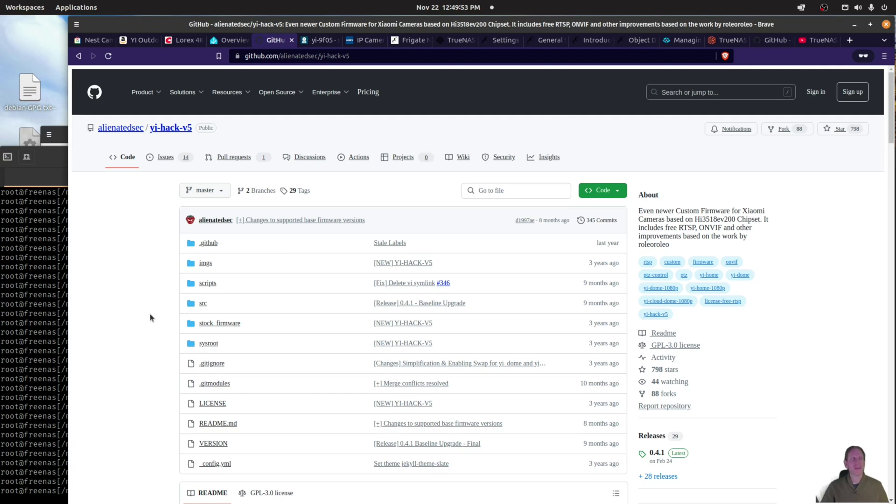
- Look over the alienatedsec/yi-hack-v5 GitHub repository, release 0.4.1 with 798 stars
scroll(154, 316, down, 1)
scroll(161, 318, up, 1)
- Show the yi-9f05 camera's yi-hack Status page with firmware 0.4.1 and yi_outdoor model suffix
click(315, 41)
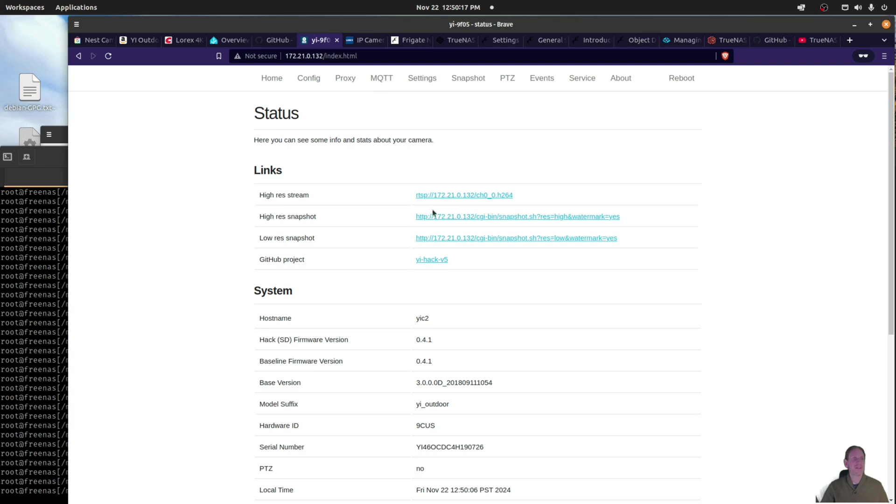
- In the Lorex RTSP help article, highlight the default rtsp:// address from step 1
click(361, 42)
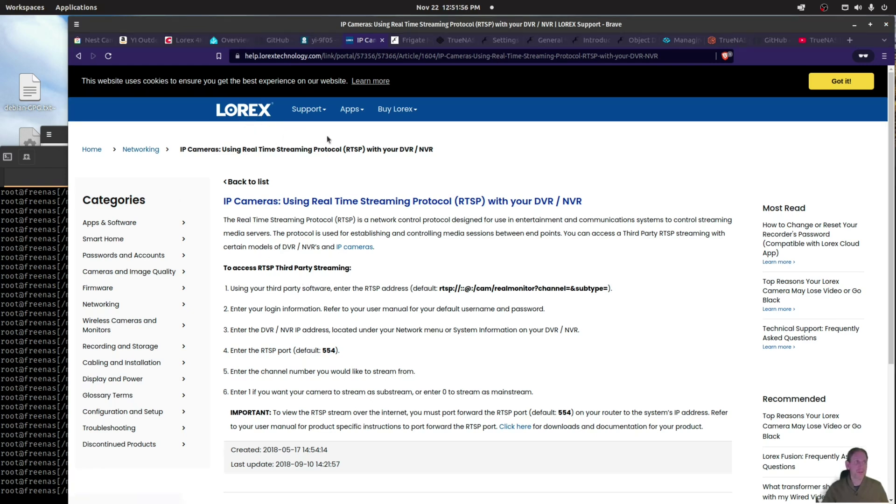
double_click(464, 201)
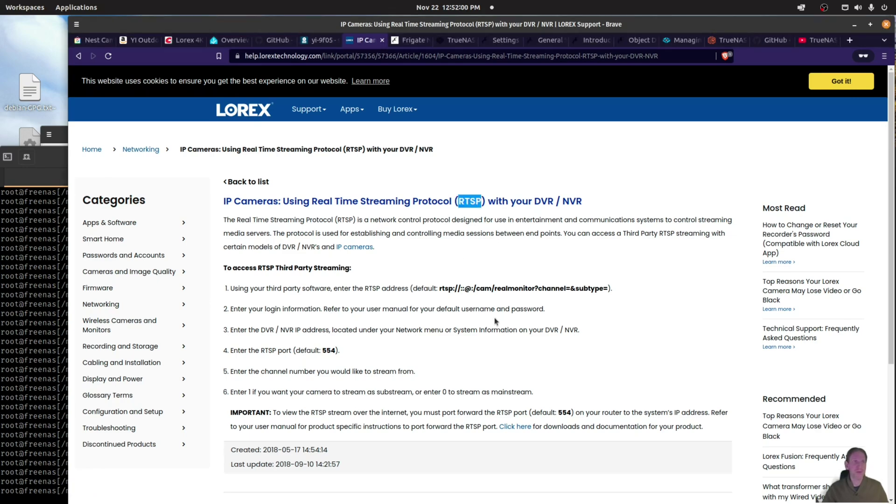
drag(439, 288, 622, 290)
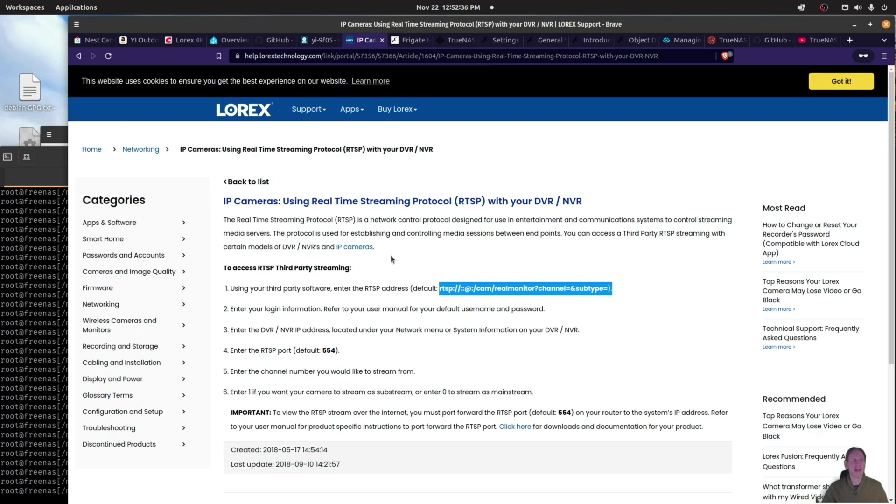
- Show the frigate.video home page about locally processed AI camera monitoring
click(407, 40)
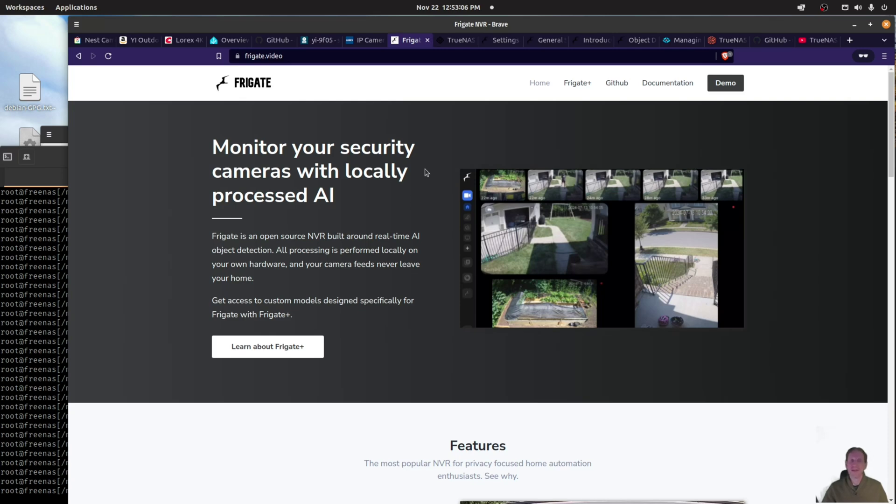
- Open the Edit Frigate form for the installed frigate app under Apps > Installed
click(456, 41)
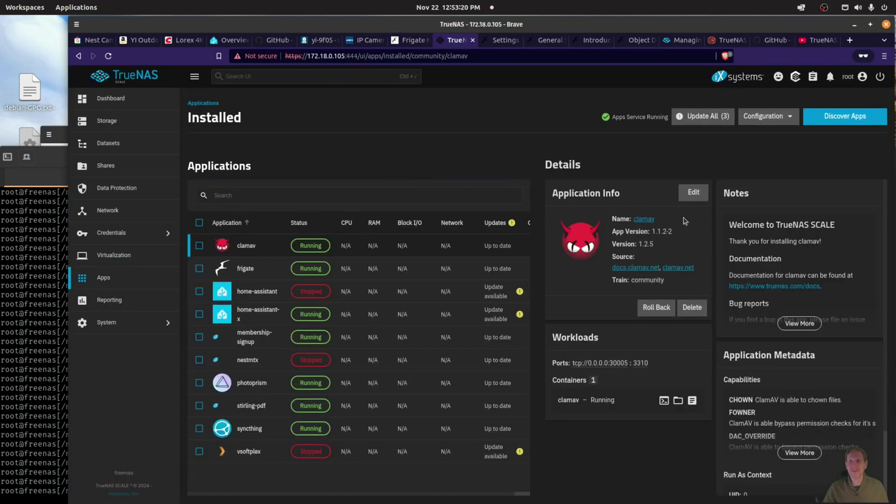
click(246, 271)
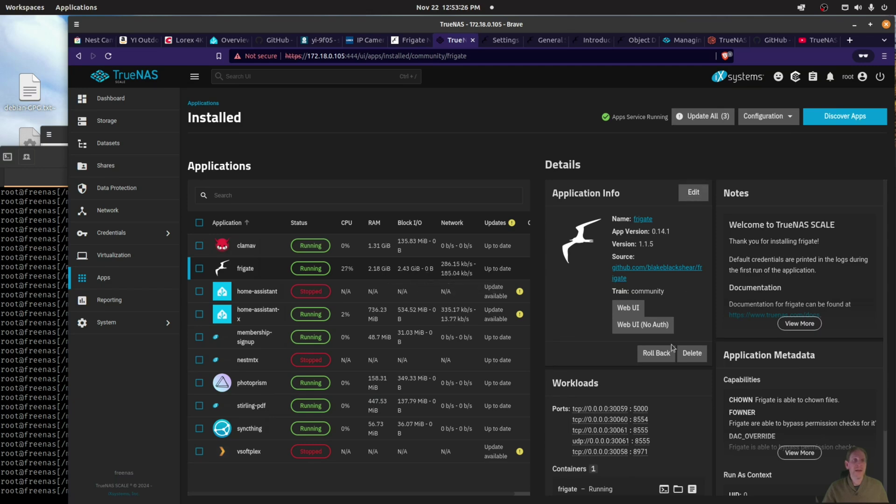
click(693, 193)
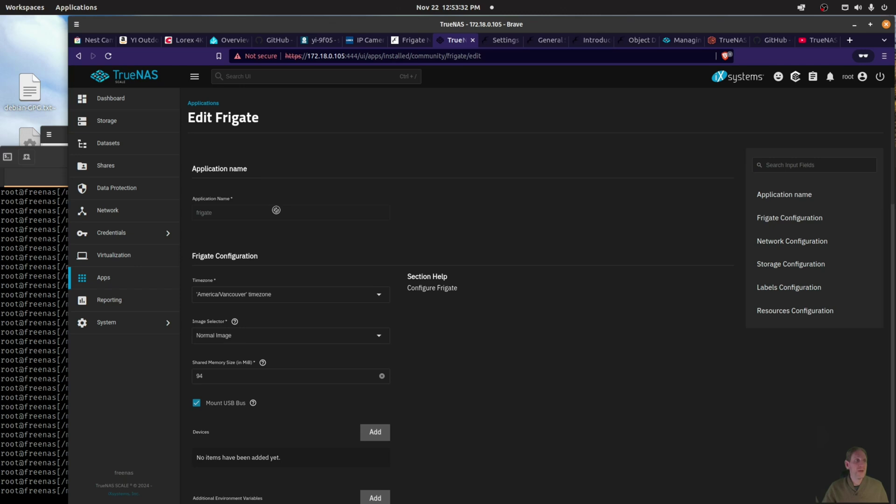
- Scroll the Edit Frigate form down to its Storage Configuration section
scroll(286, 288, down, 1)
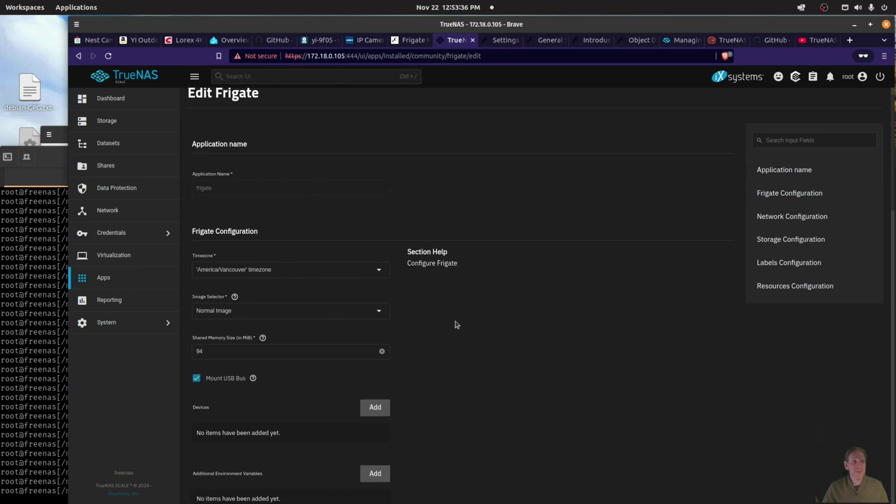
scroll(458, 326, down, 4)
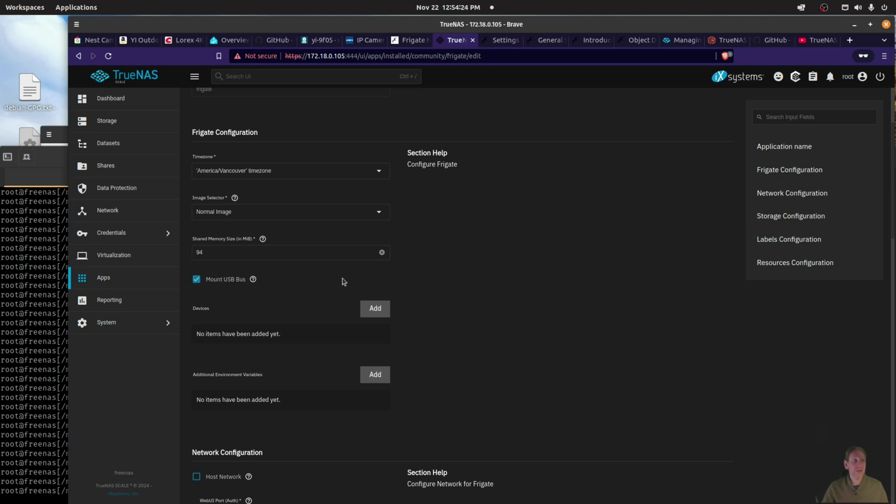
scroll(483, 324, down, 2)
scroll(484, 326, down, 5)
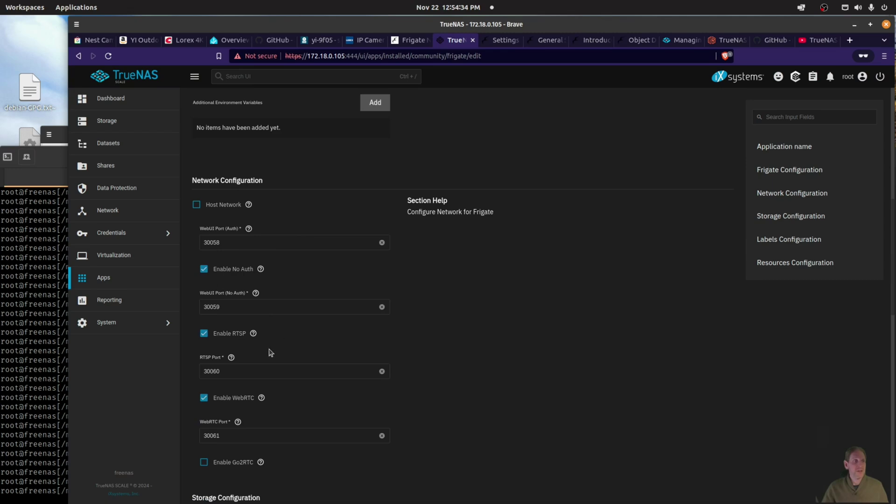
scroll(355, 355, down, 4)
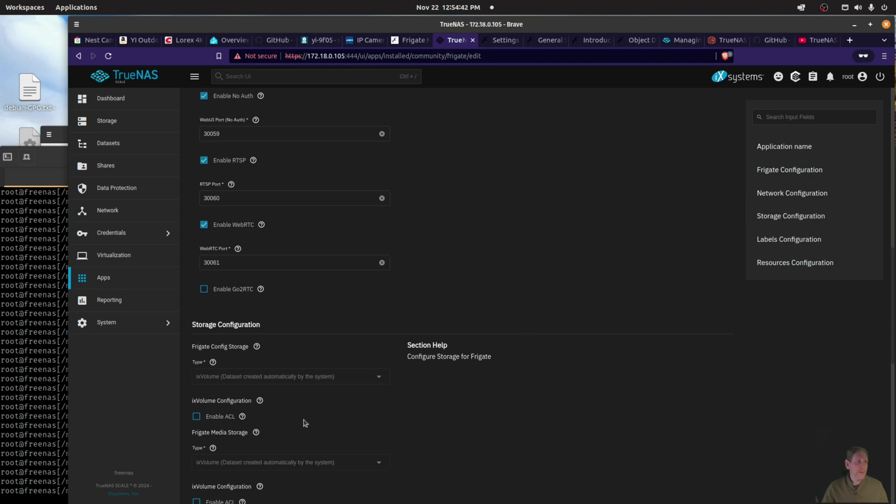
scroll(397, 261, down, 1)
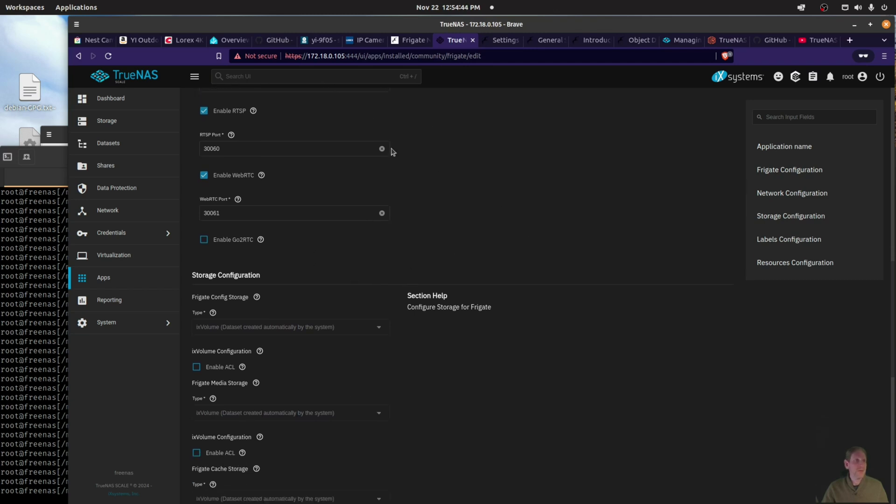
scroll(467, 205, up, 3)
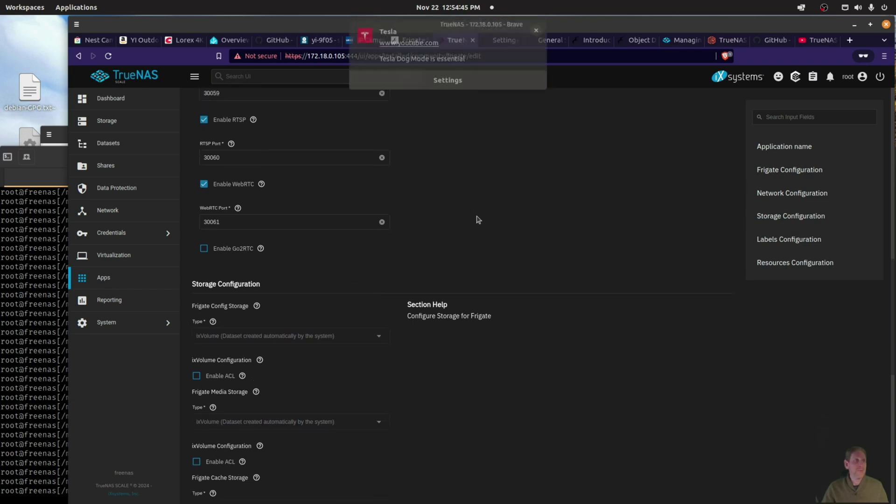
- Dismiss the popup, confirm config, media and cache storage use ixVolumes, then return to the top
click(536, 28)
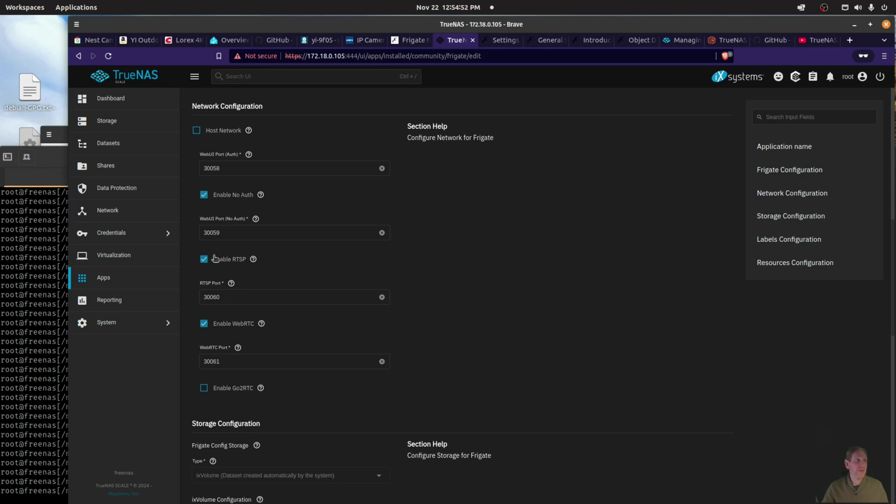
scroll(537, 332, down, 5)
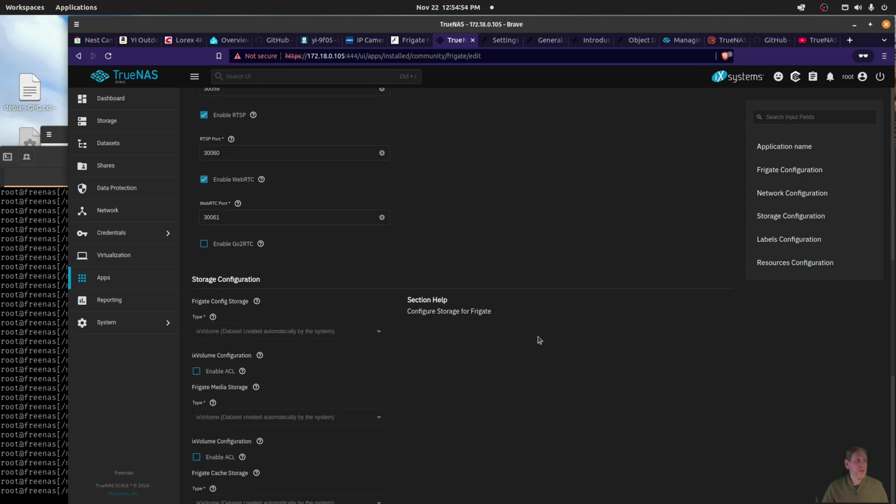
scroll(541, 346, down, 1)
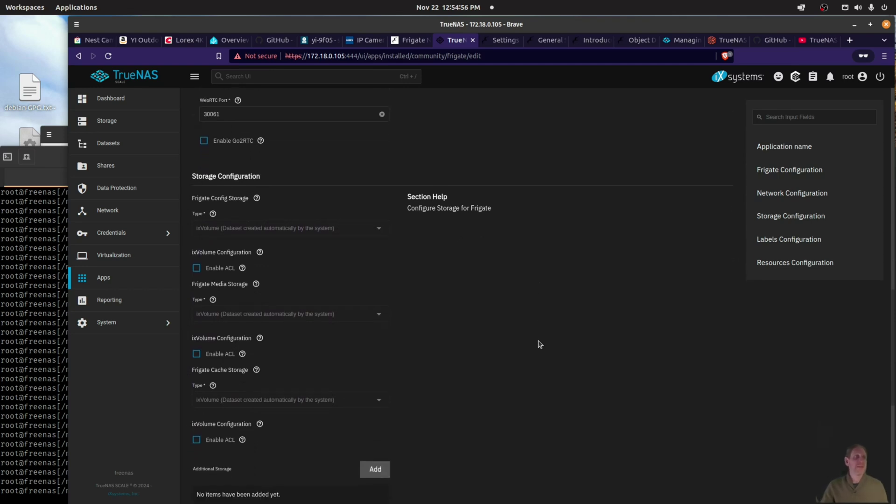
scroll(543, 349, down, 1)
scroll(546, 355, down, 2)
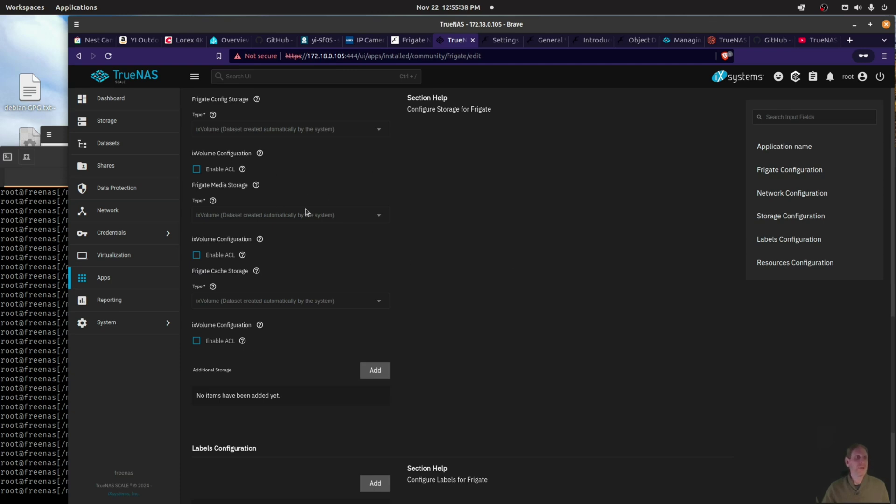
scroll(428, 289, up, 8)
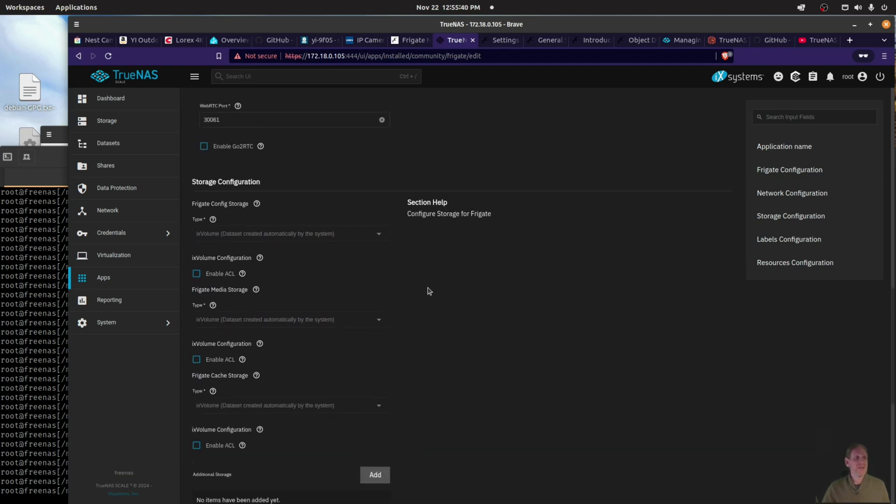
scroll(430, 291, up, 9)
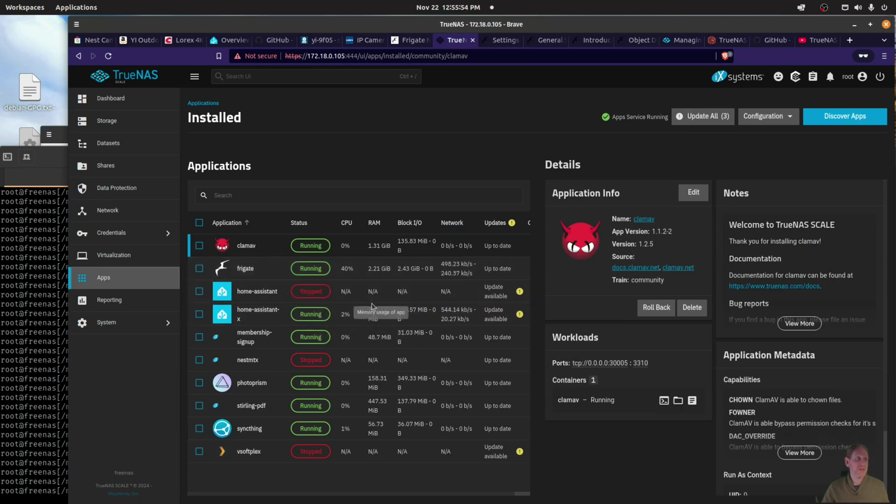
- Show frigate's details, including port mappings 30059→5000, 30060→8554, 30061→8555 and 30058→8971
click(374, 273)
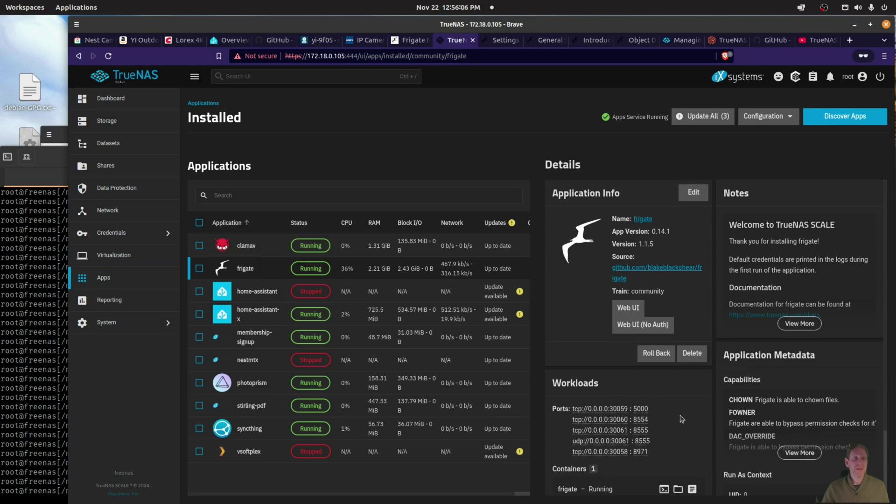
scroll(672, 416, down, 2)
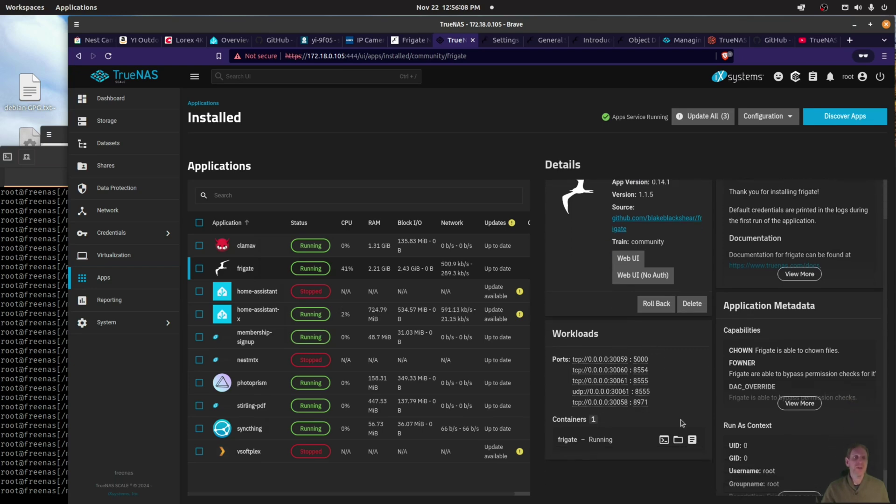
scroll(682, 423, up, 2)
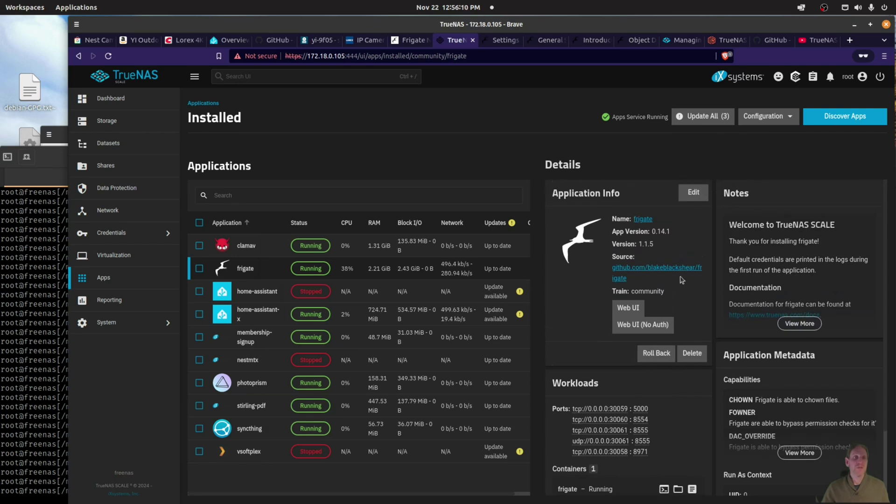
scroll(748, 335, down, 2)
scroll(747, 330, down, 1)
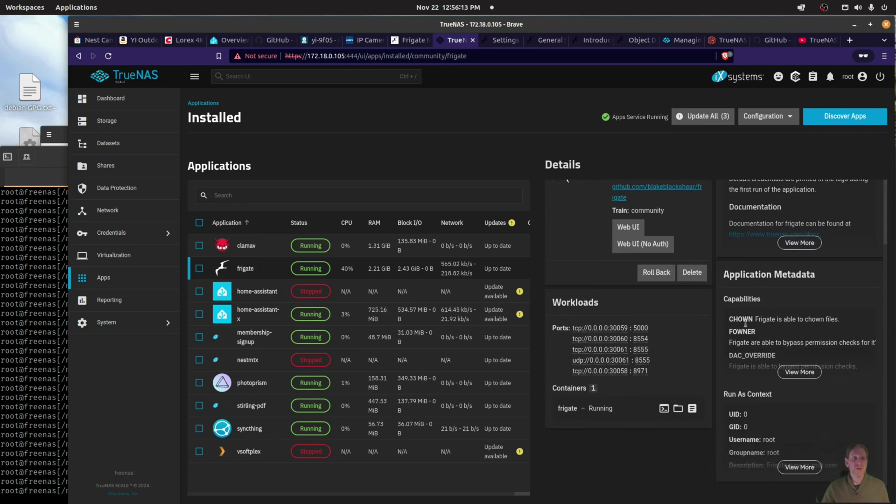
- Check Frigate's volume mounts, highlighting the config source /mnt/.ix-apps/app_mounts/frigate/config, then close the list
click(679, 409)
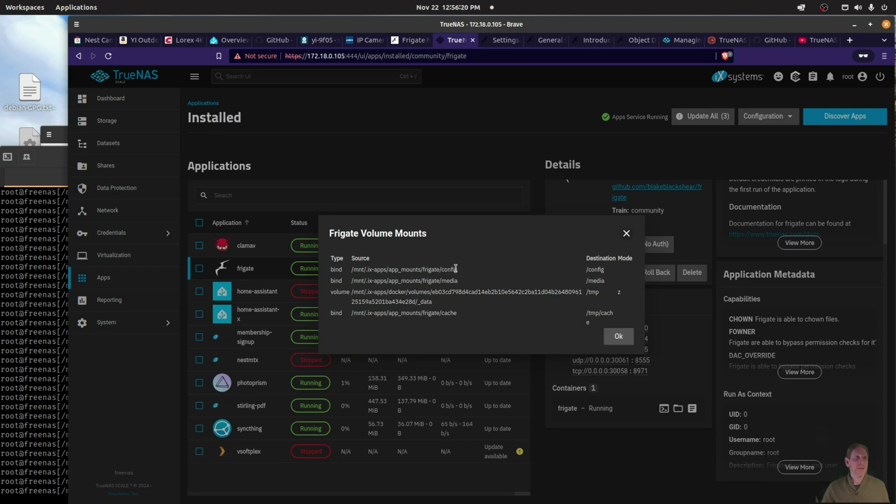
drag(457, 271, 352, 270)
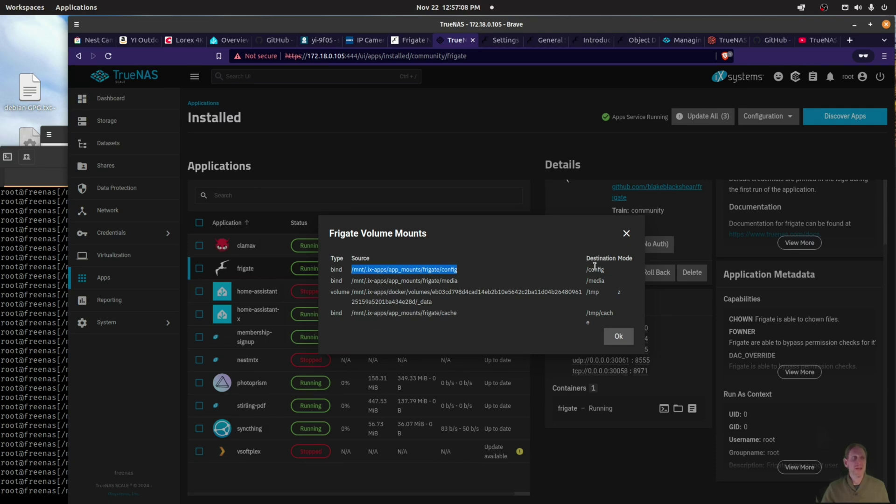
drag(587, 271, 610, 274)
click(455, 270)
drag(456, 269, 348, 272)
click(619, 336)
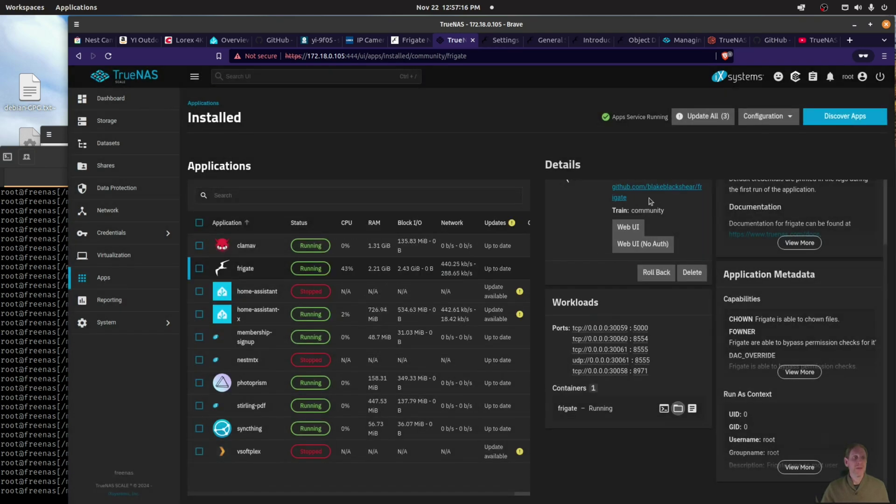
- Bring up Frigate's Live page on port 30059 with the four snowy camera feeds and alert thumbnails
click(500, 43)
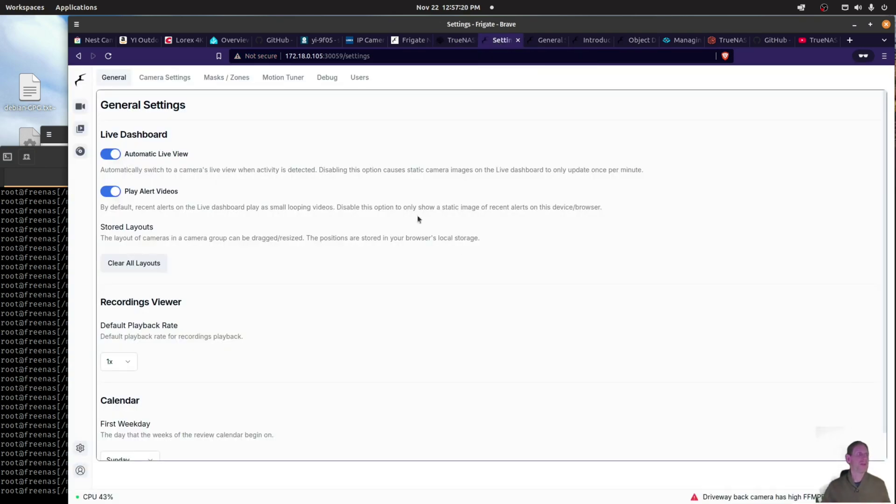
click(81, 107)
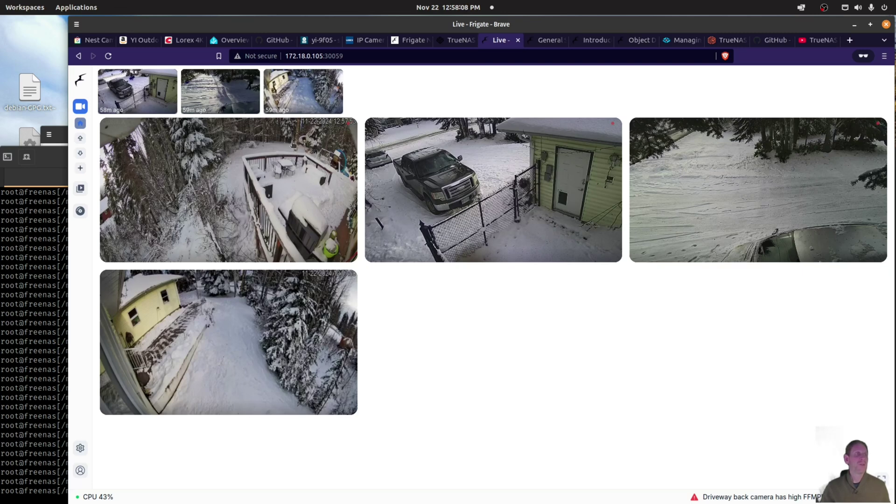
mouse_move(147, 92)
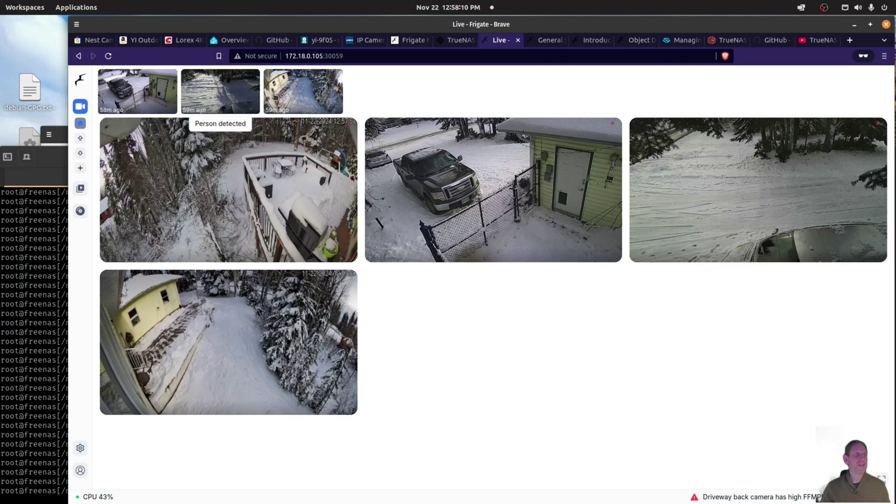
mouse_move(305, 91)
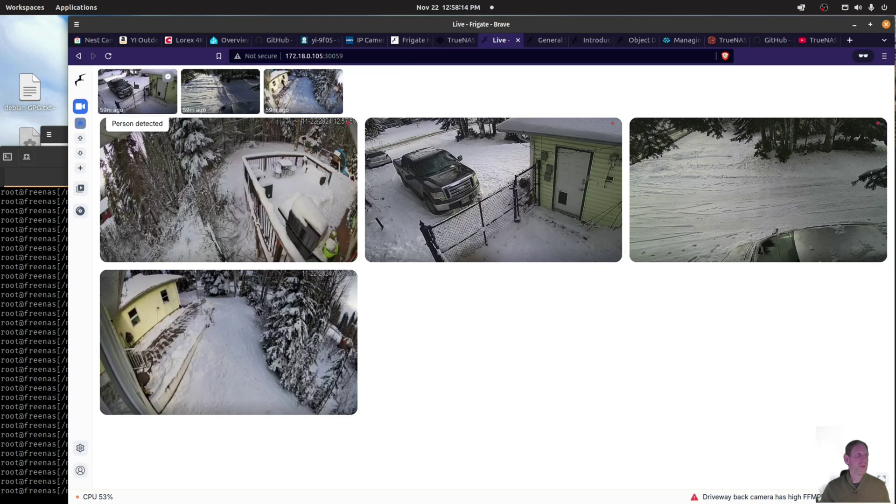
- Play back the driveway person alert, view the second camera's recording, then return to Live
click(136, 86)
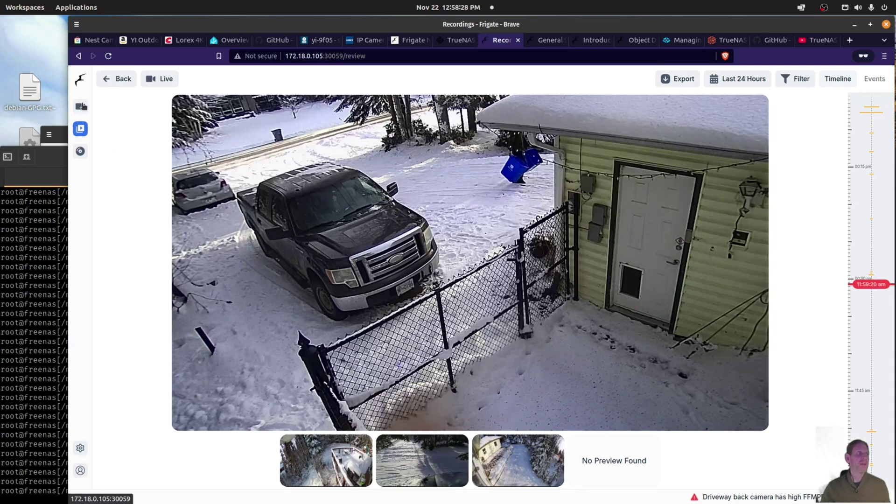
click(404, 461)
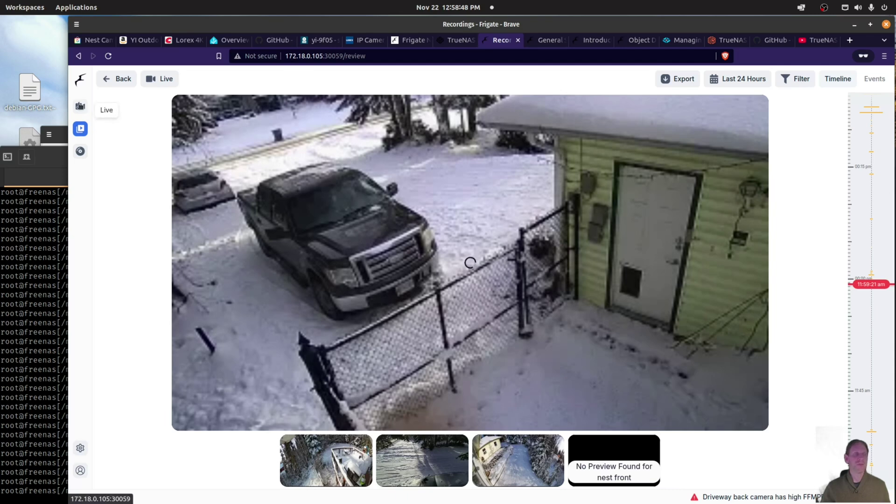
click(80, 107)
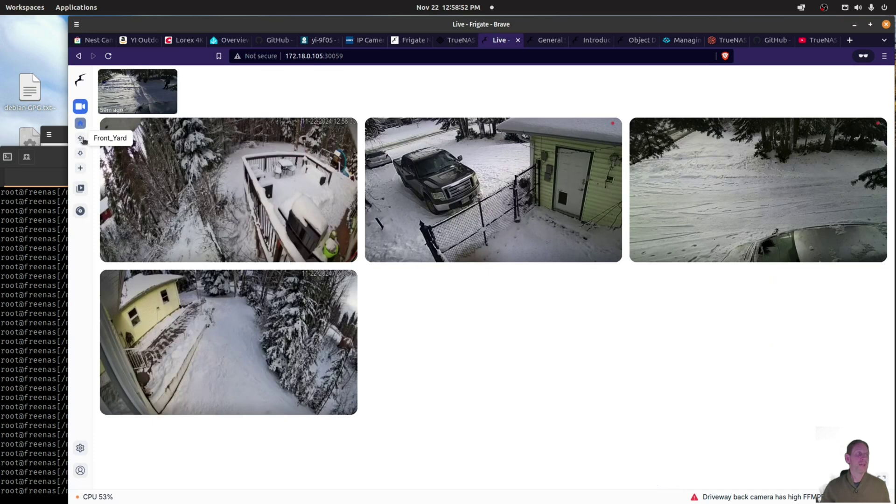
- Show the three-feed Front_Yard camera group, then the two-feed Back_Yard group
click(82, 139)
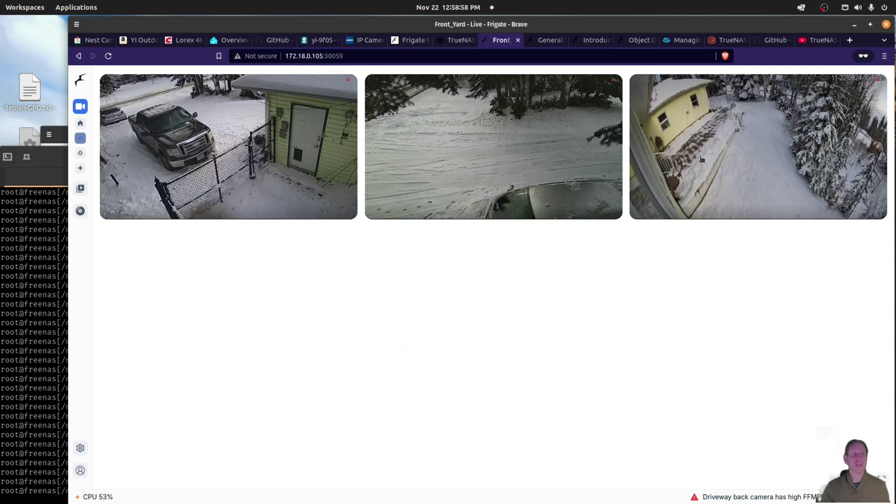
click(81, 153)
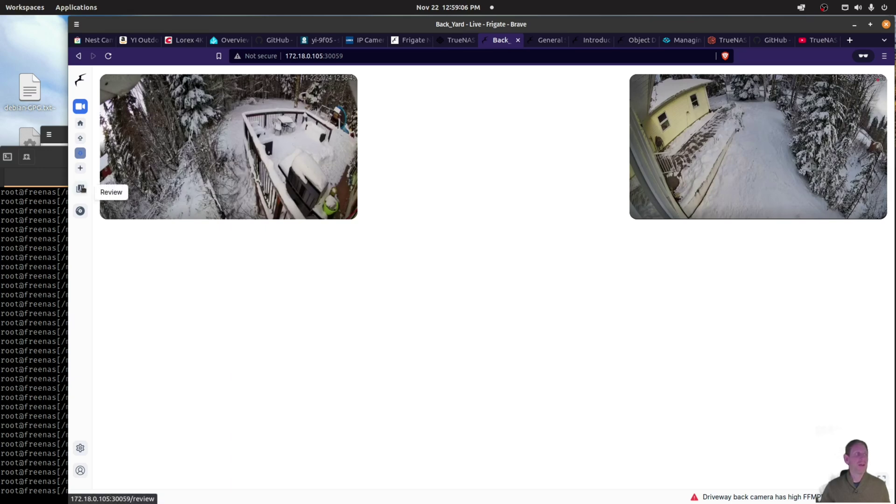
- Browse the Review page's last 24 hours of person alerts, scrolling the timeline and previewing tiles
click(80, 188)
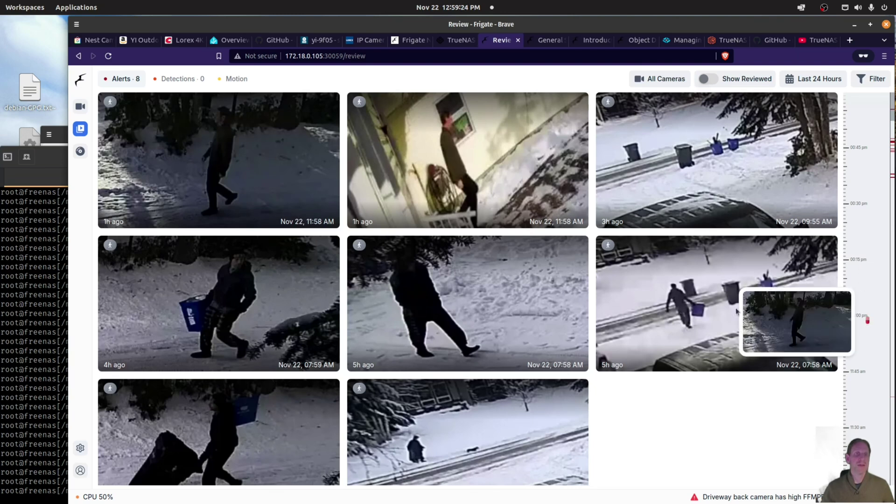
scroll(849, 264, down, 5)
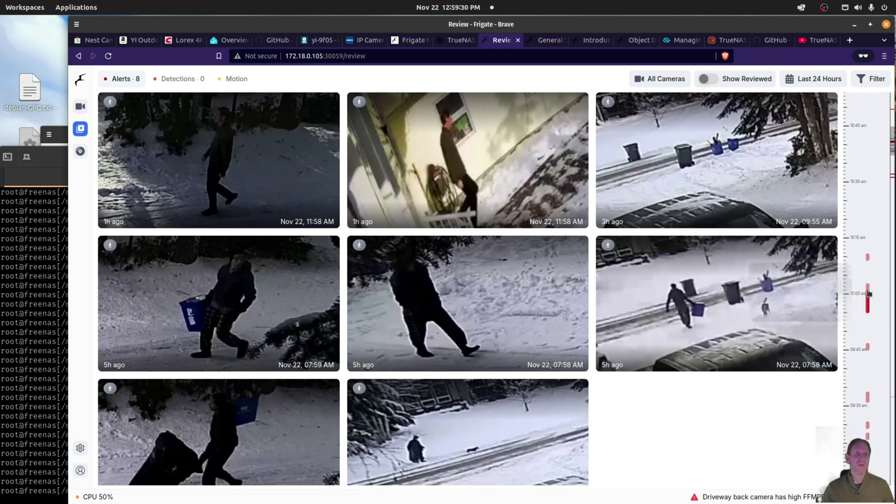
mouse_move(694, 306)
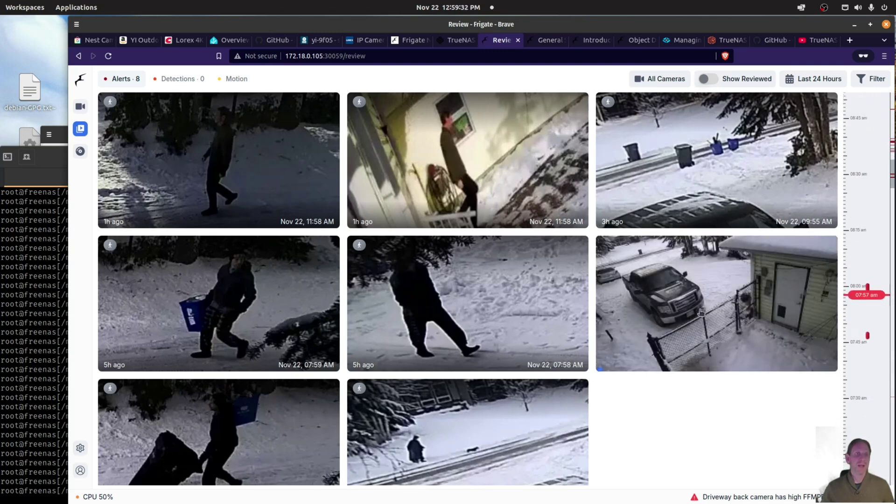
scroll(402, 275, down, 2)
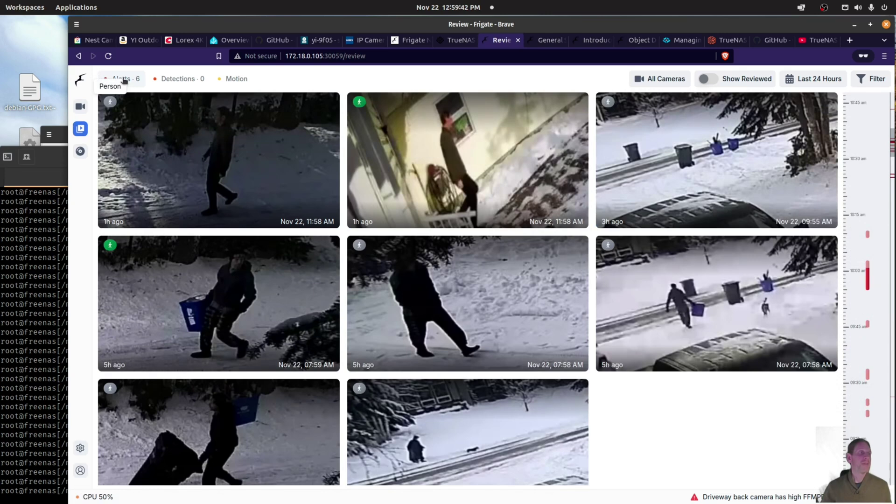
- Switch Review to the Motion view and drag the timeline back to scrub all four camera previews
click(240, 79)
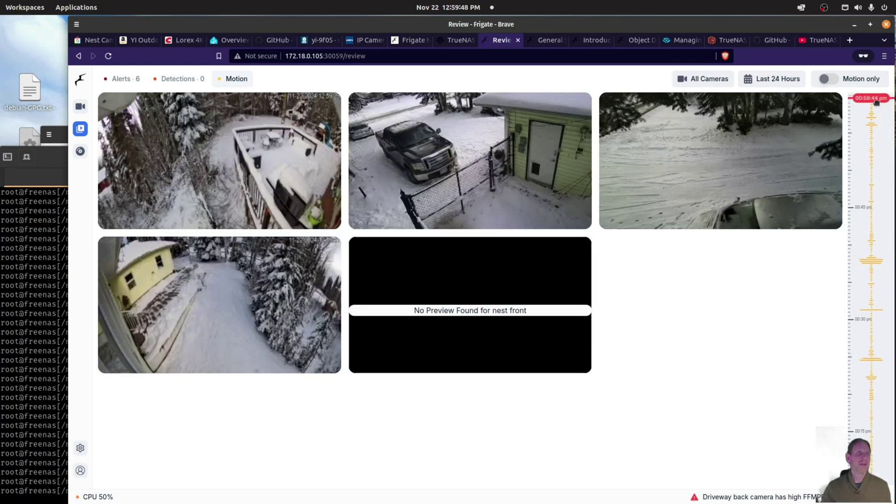
drag(876, 100, 876, 117)
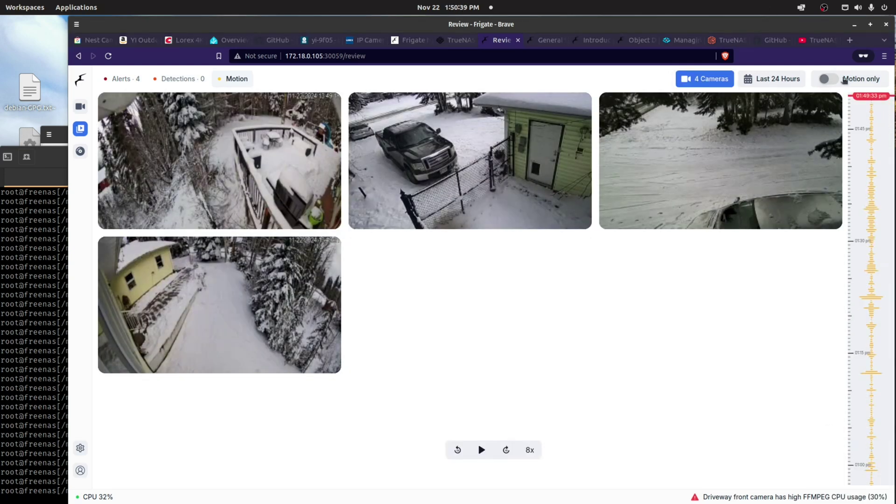
click(871, 98)
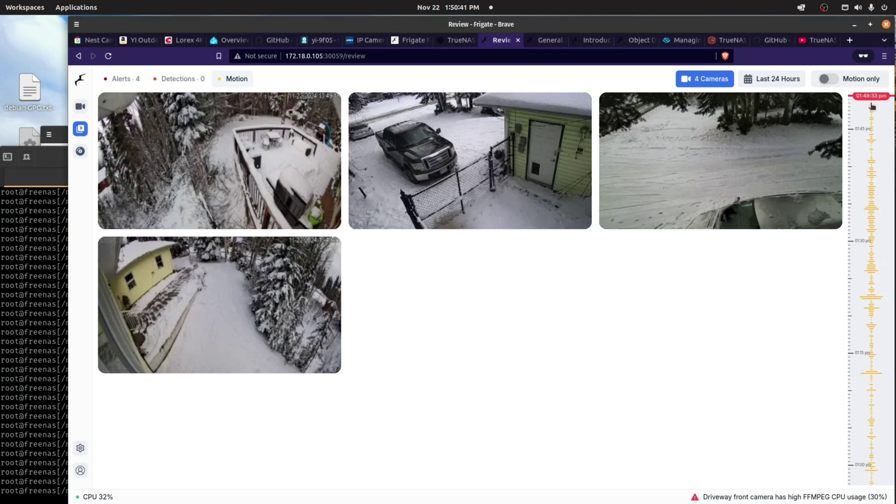
drag(872, 107, 868, 177)
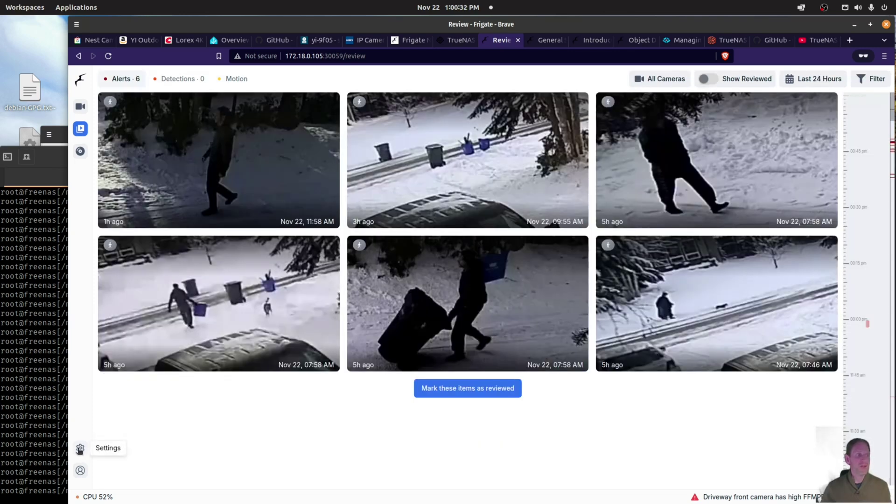
- Open Frigate's settings and system menu and preview alert thumbnails on the Review page
click(80, 449)
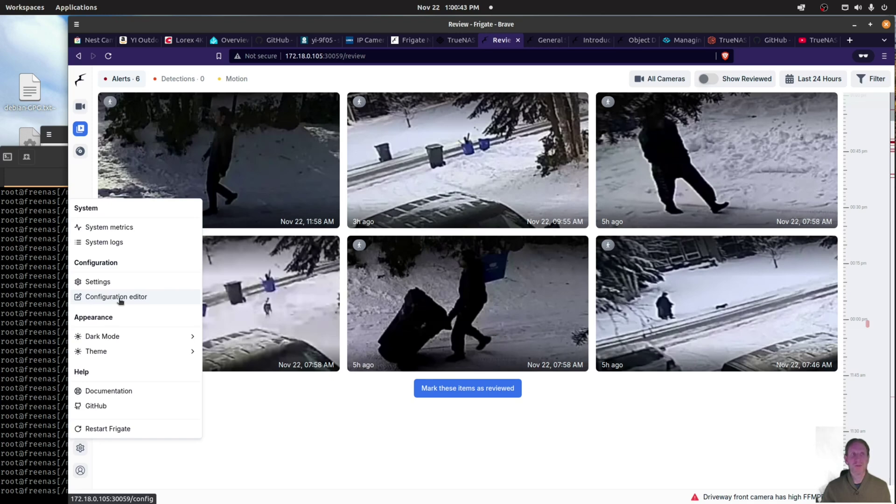
mouse_move(637, 148)
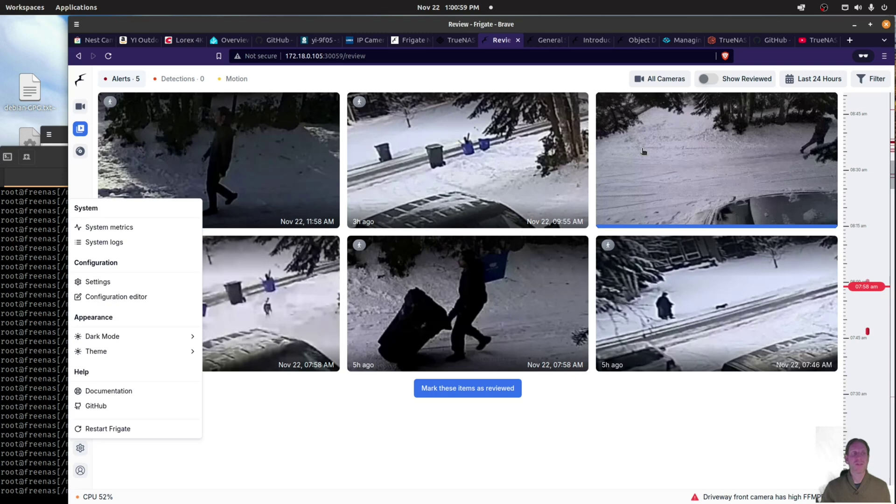
mouse_move(680, 303)
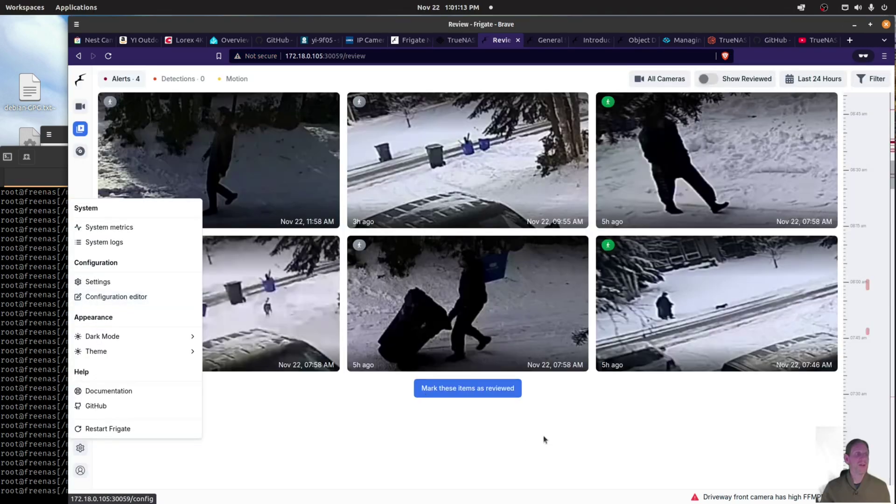
click(544, 41)
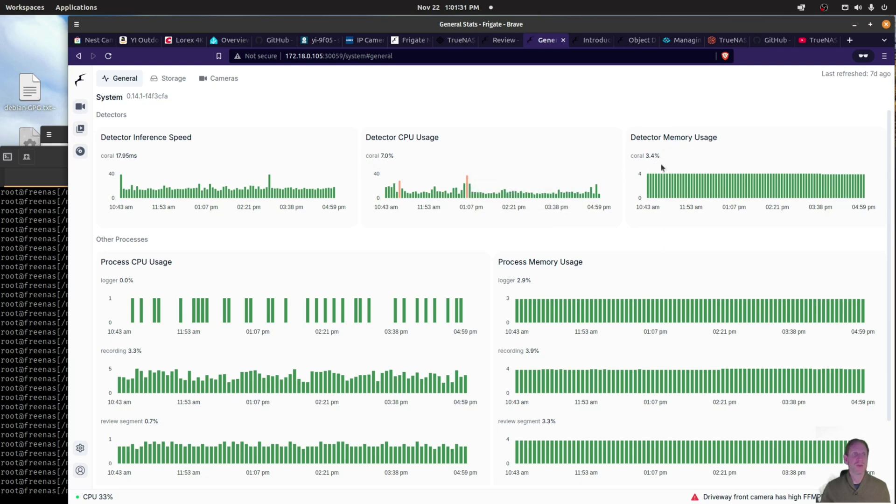
scroll(551, 290, down, 2)
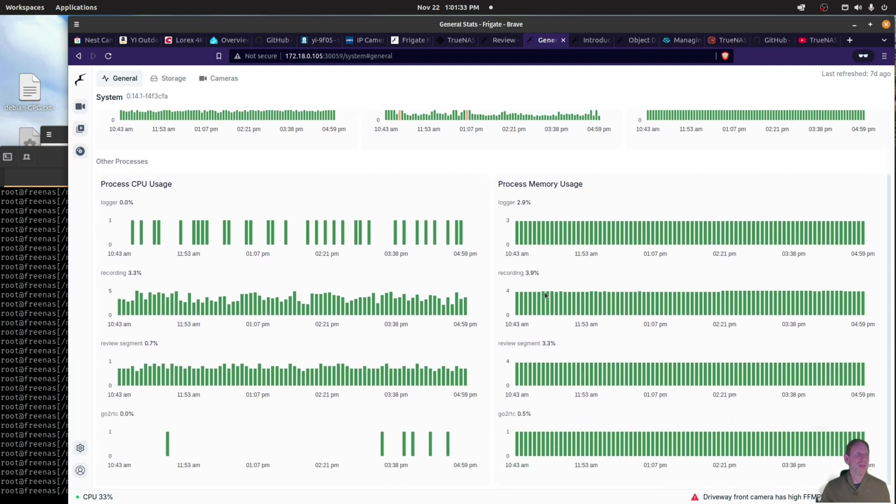
scroll(360, 337, up, 2)
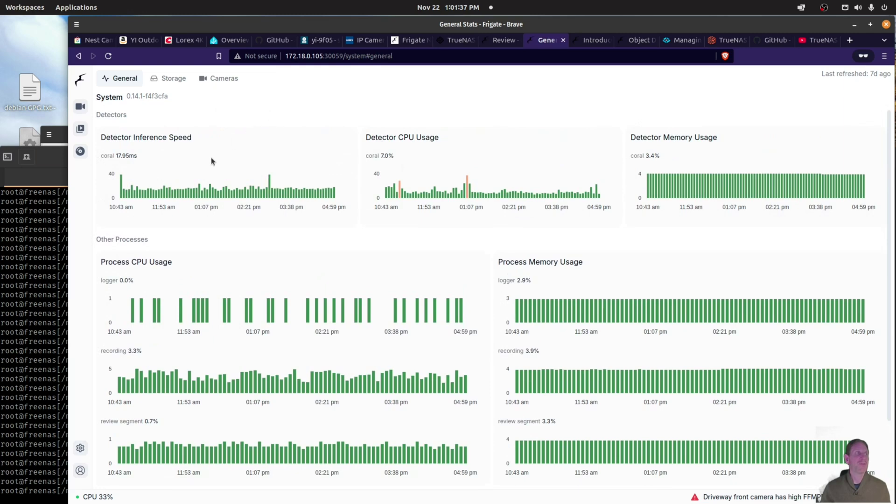
click(167, 83)
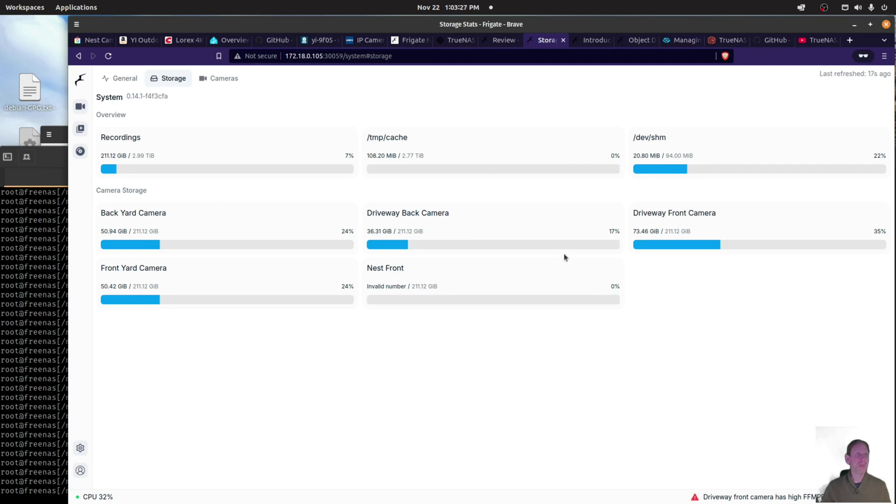
click(210, 80)
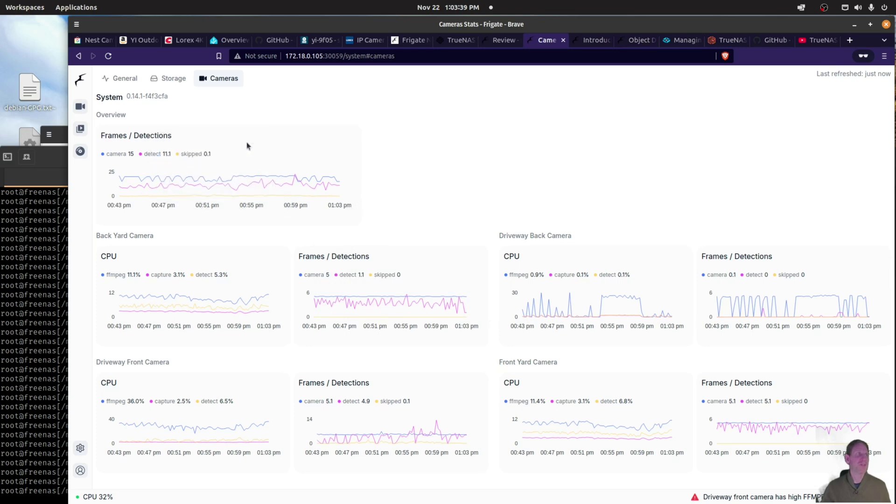
click(125, 80)
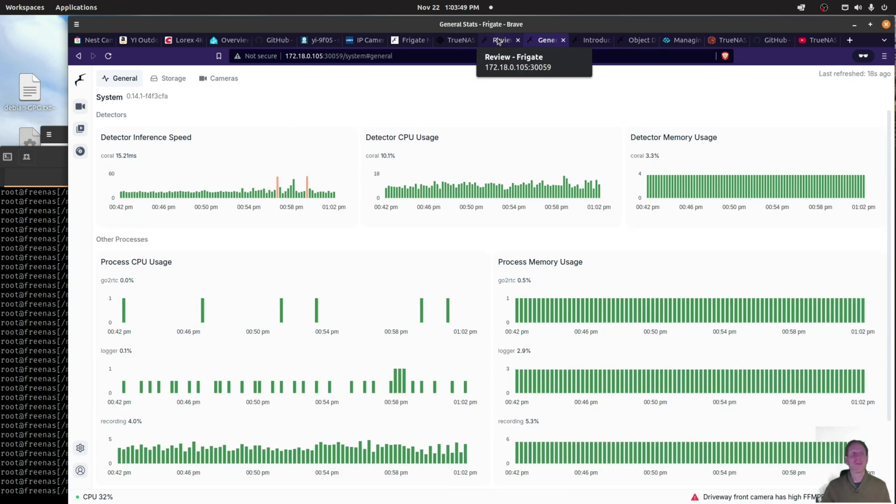
- Return to Frigate's Live view and choose All Cameras to stream all four feeds
click(499, 42)
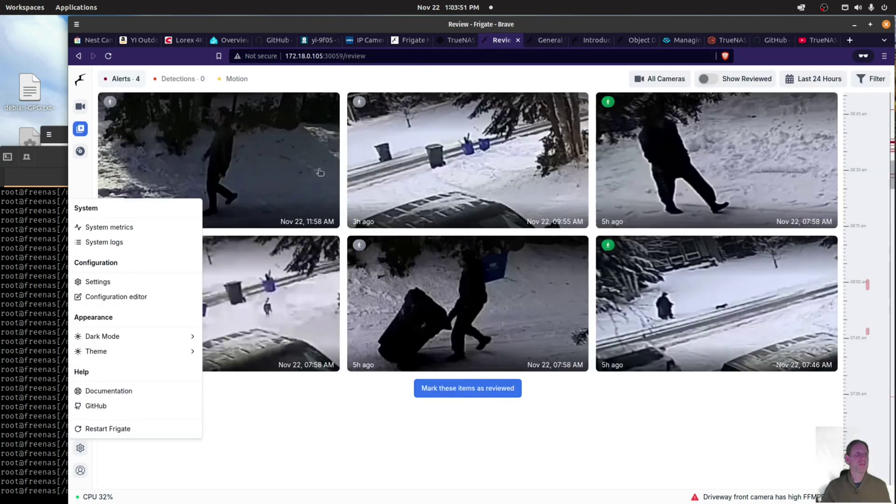
click(80, 107)
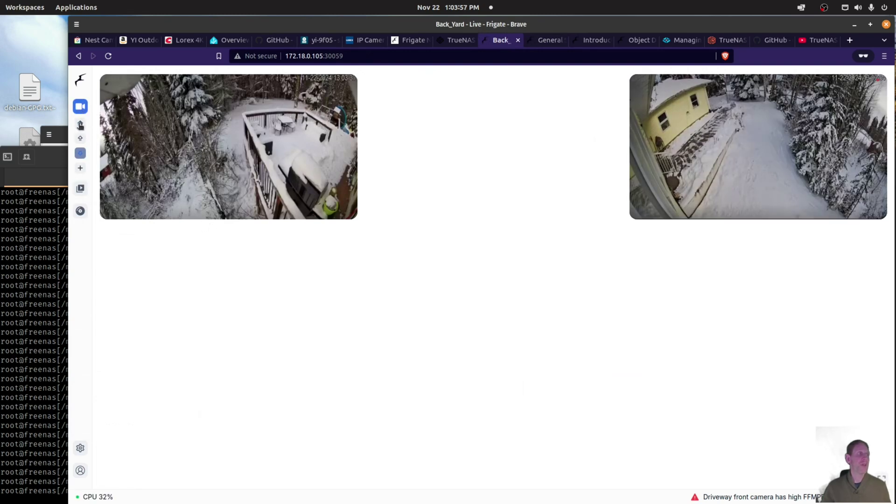
click(80, 125)
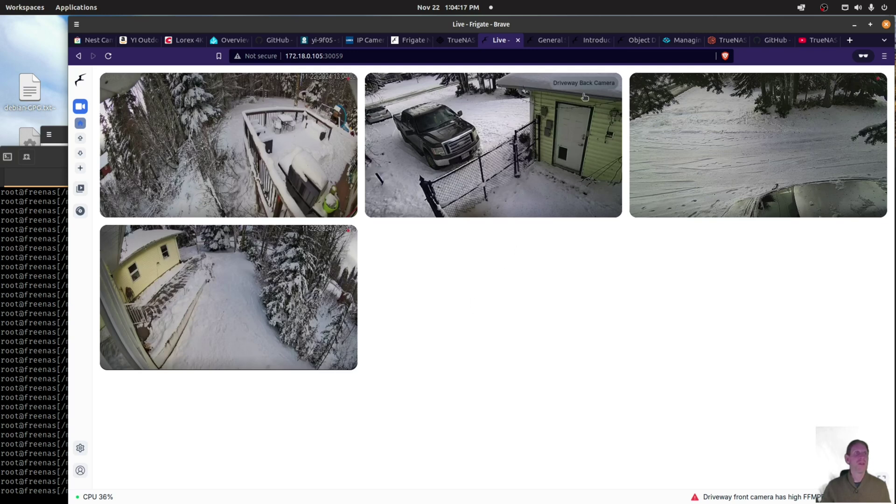
- Go from the Frigate Docs Introduction to the Object Detectors page's Single USB Coral example
click(584, 41)
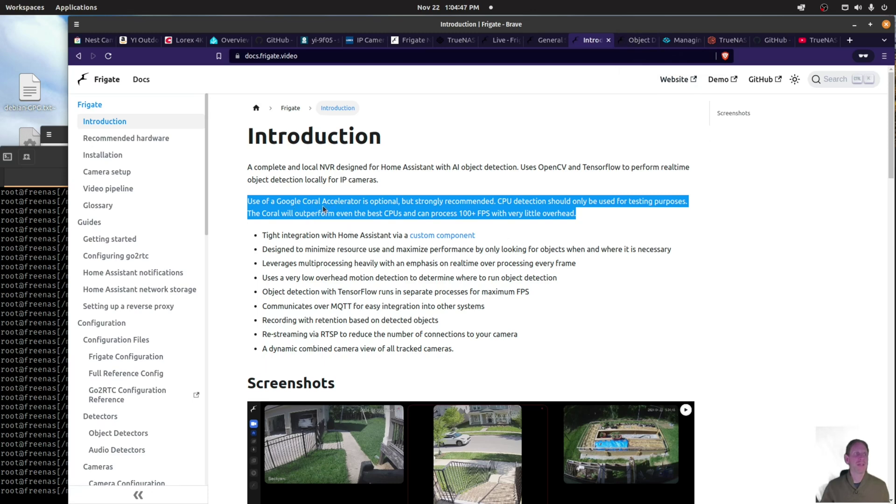
click(634, 41)
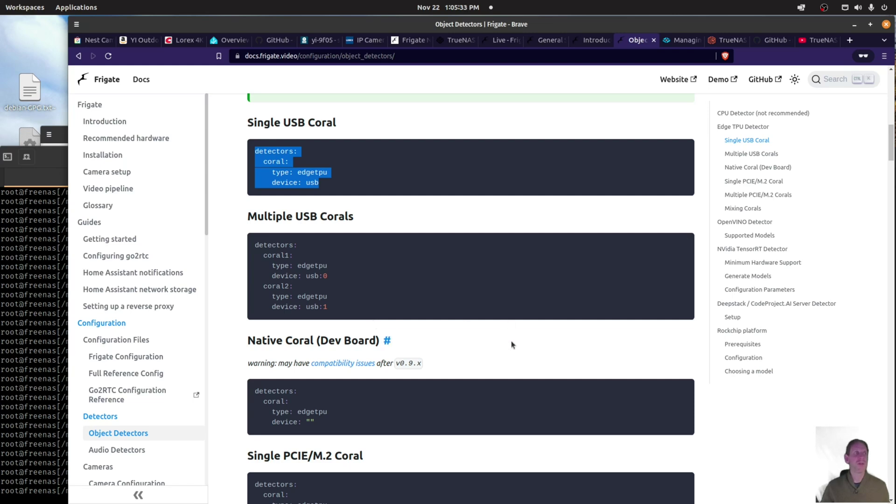
- Go to the Managing Pools guide and highlight the 'Extending a RAIDZ VDEV' heading
click(681, 40)
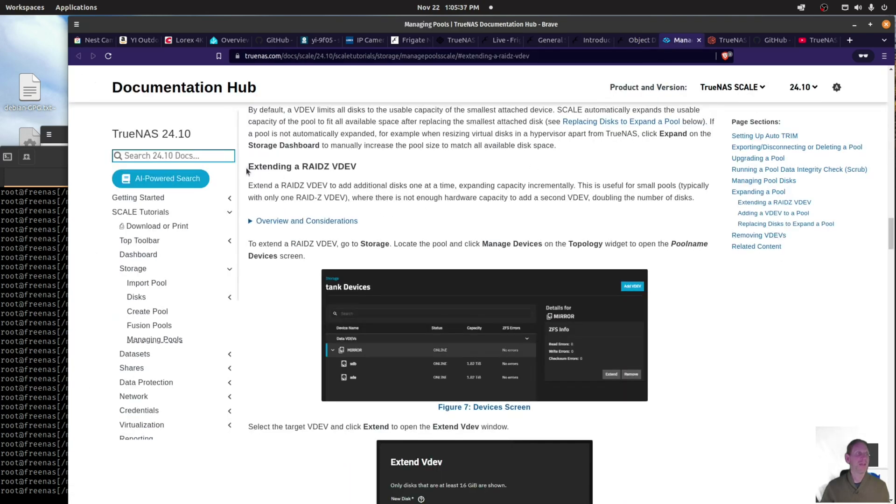
drag(249, 165, 366, 175)
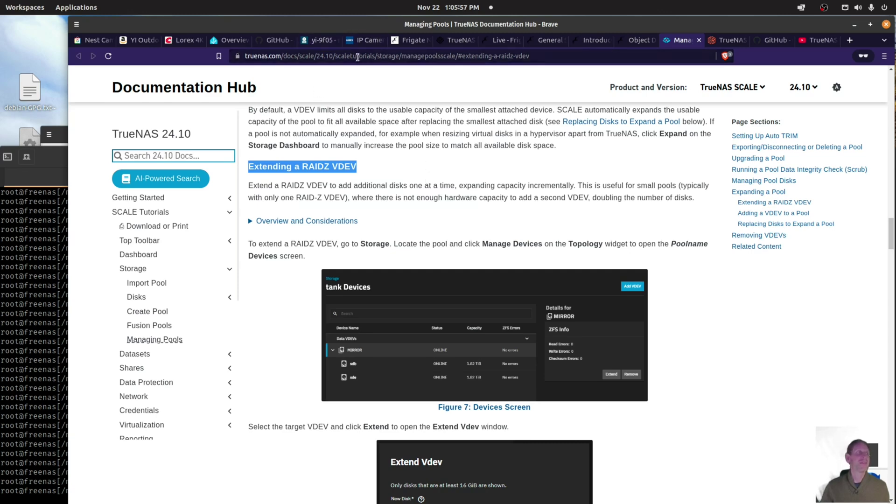
- Log back into TrueNAS, open the tank pool's Storage Dashboard, and dismiss the TypeError dialog
click(455, 40)
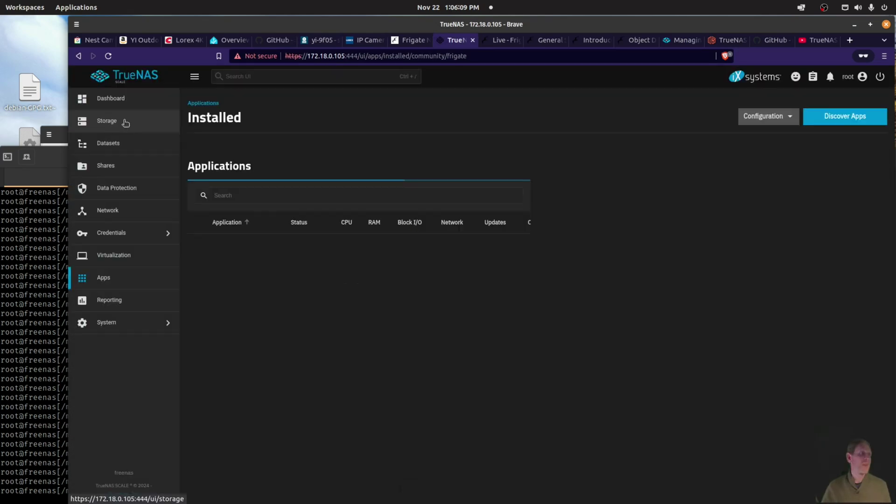
click(124, 122)
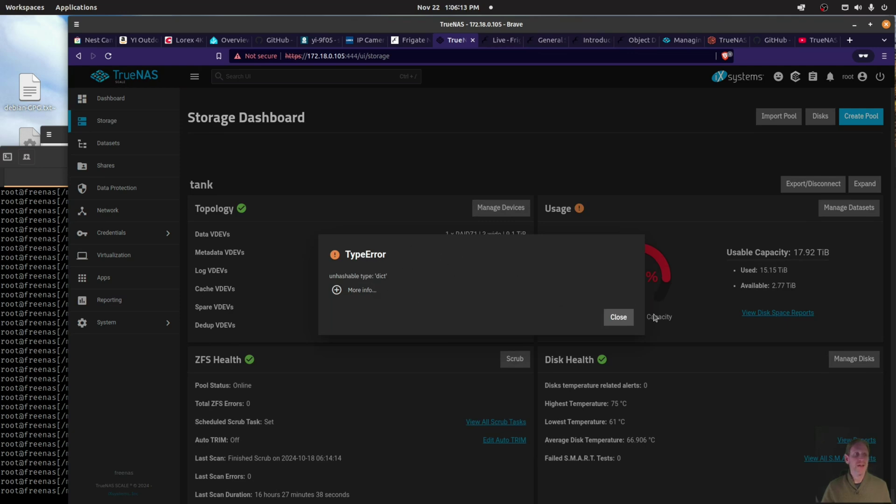
click(625, 322)
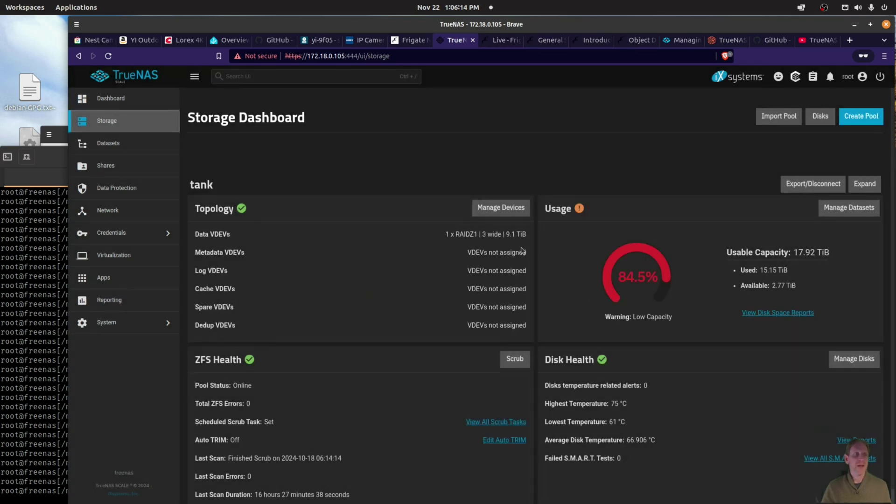
click(500, 208)
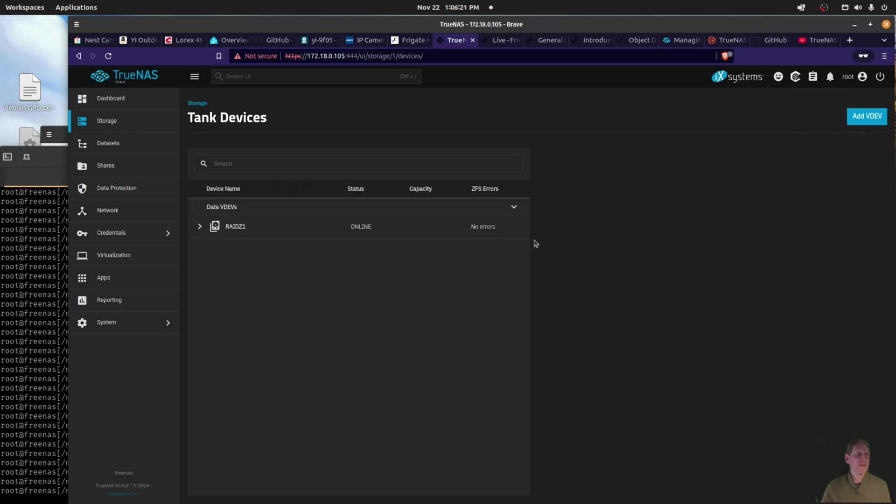
click(200, 226)
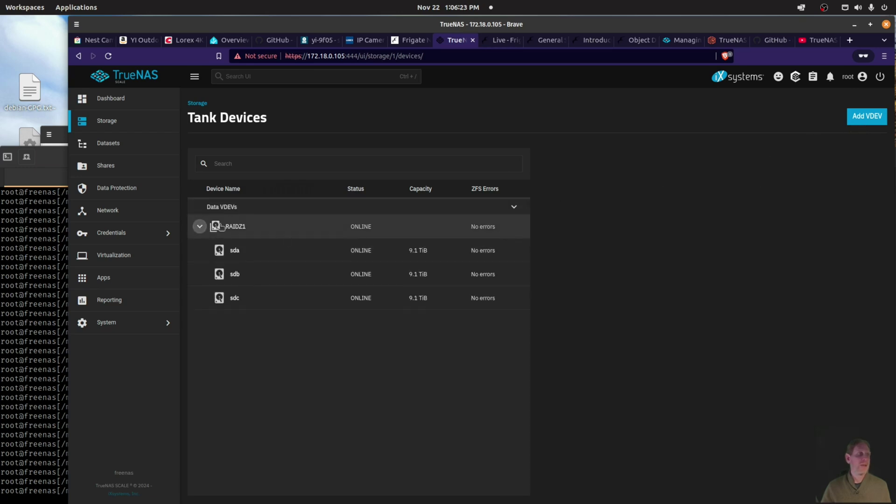
click(480, 233)
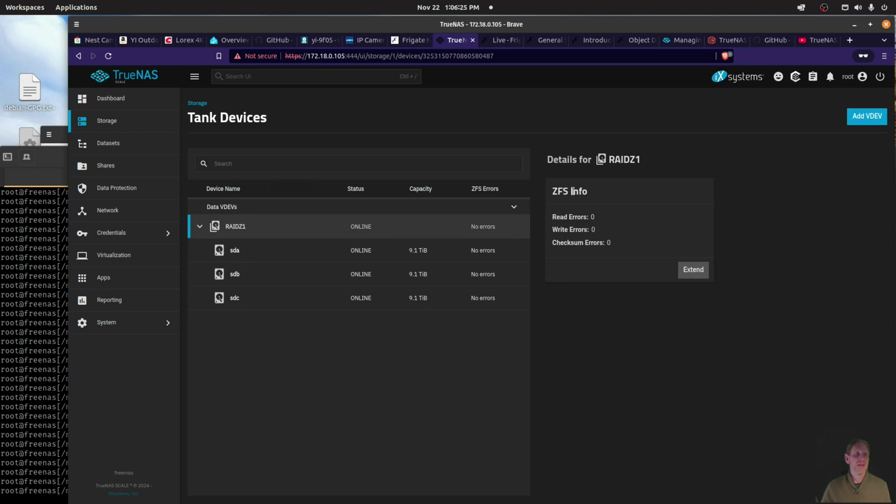
click(698, 276)
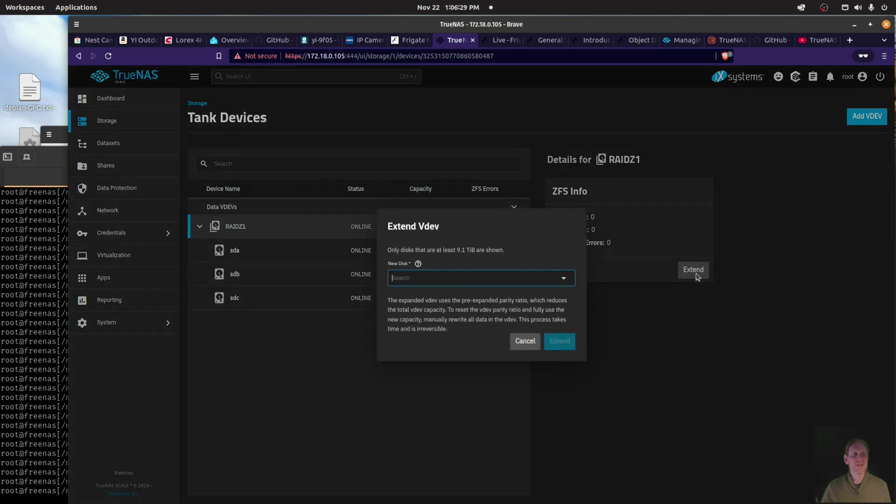
click(565, 278)
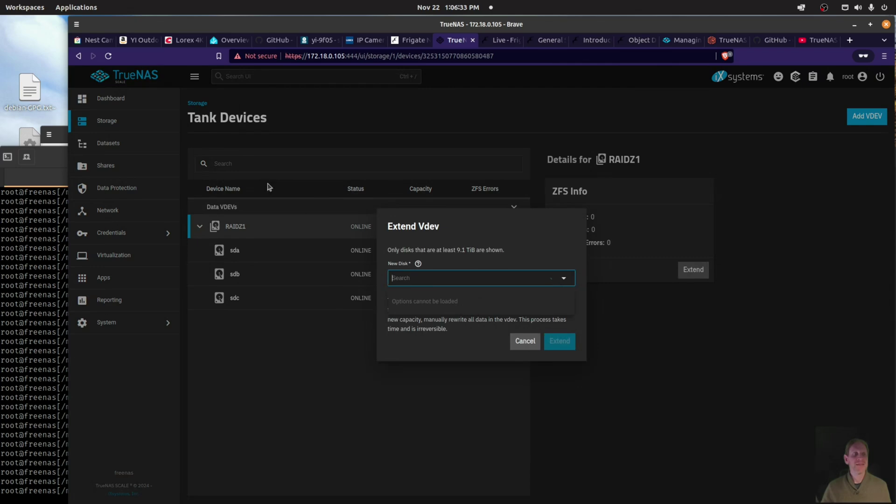
click(523, 341)
click(116, 125)
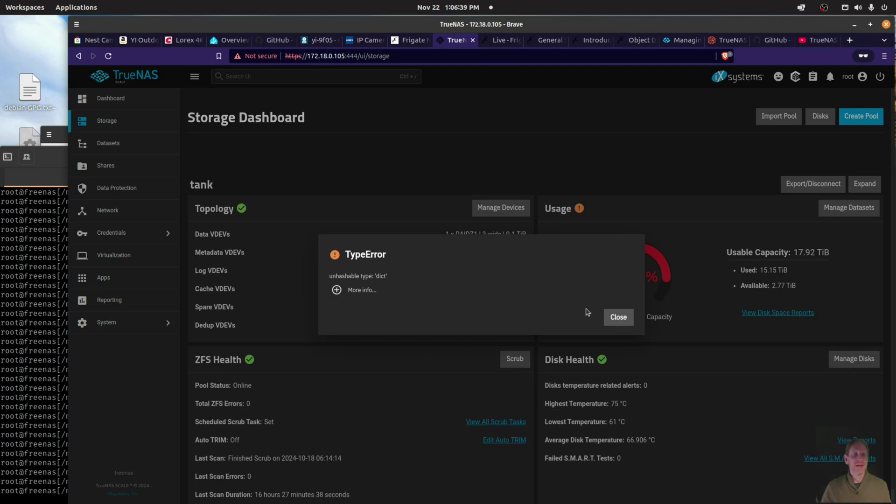
click(619, 317)
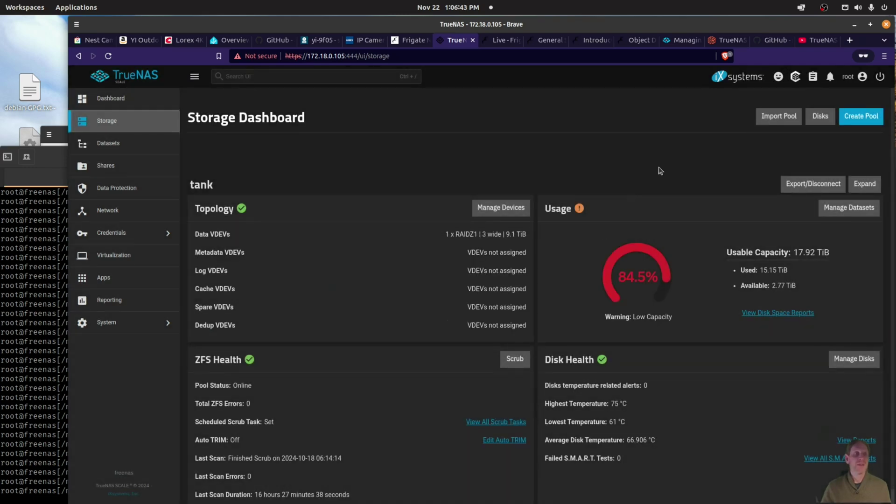